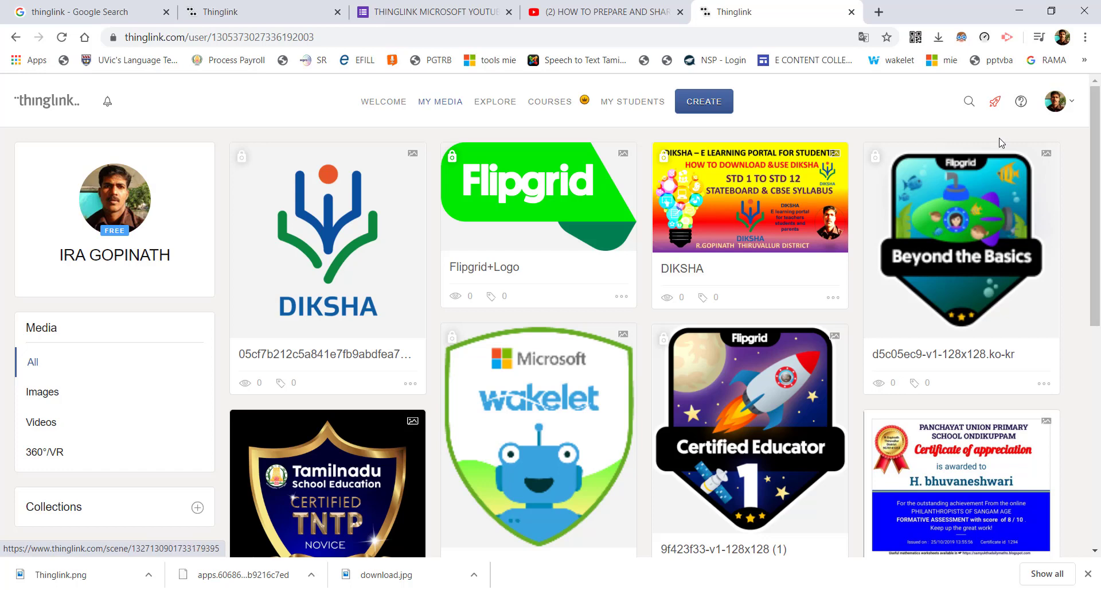
Log out of the current ThingLink account.
{"action": "left_click", "coordinate": [1072, 105]}
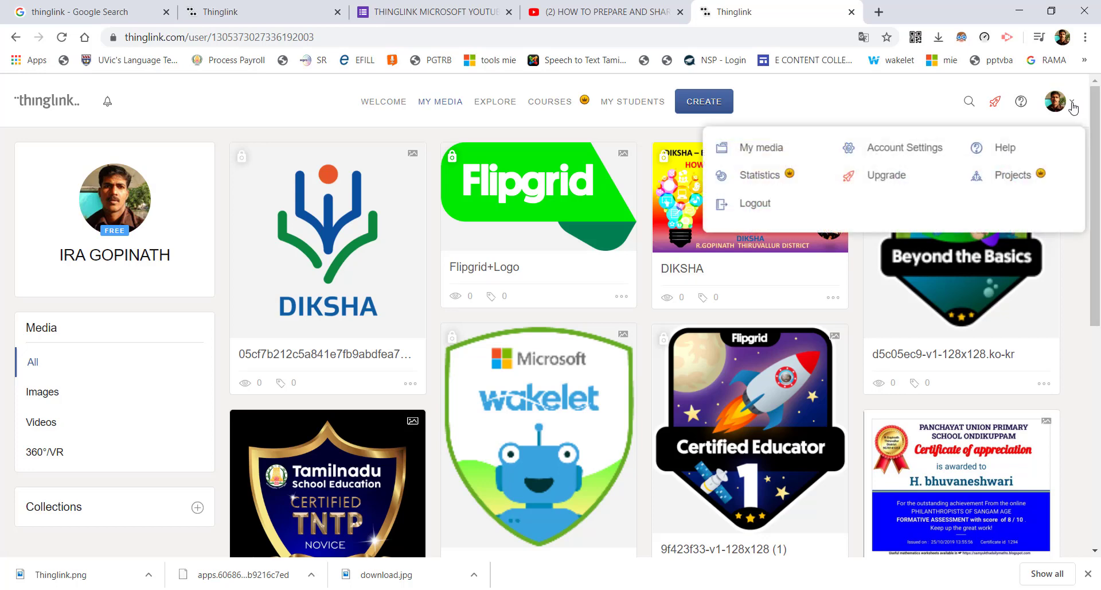
{"action": "left_click", "coordinate": [745, 207]}
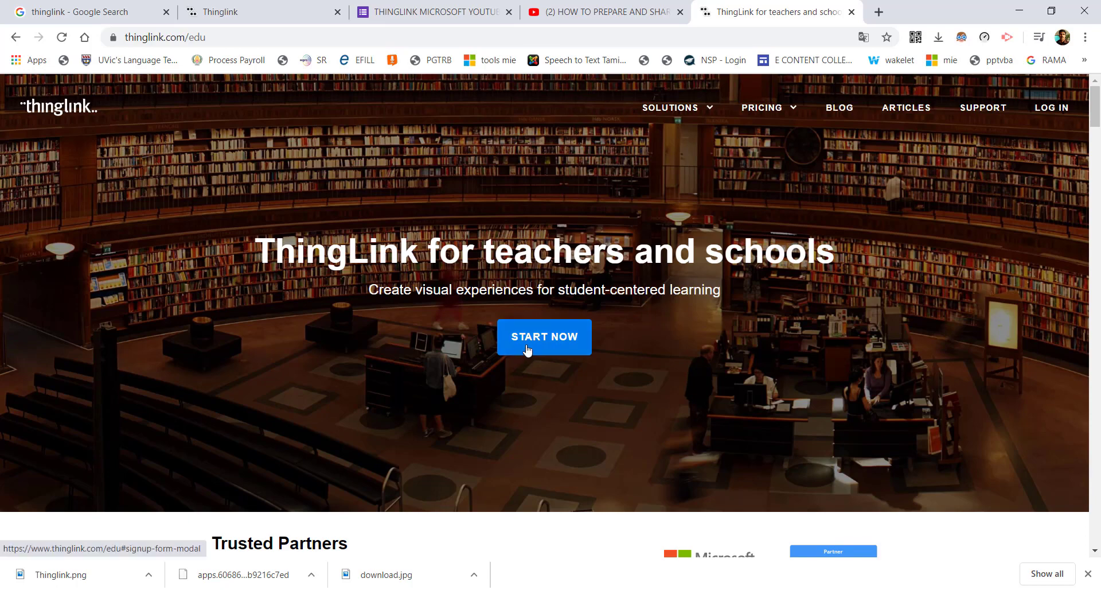
{"action": "left_click", "coordinate": [792, 113]}
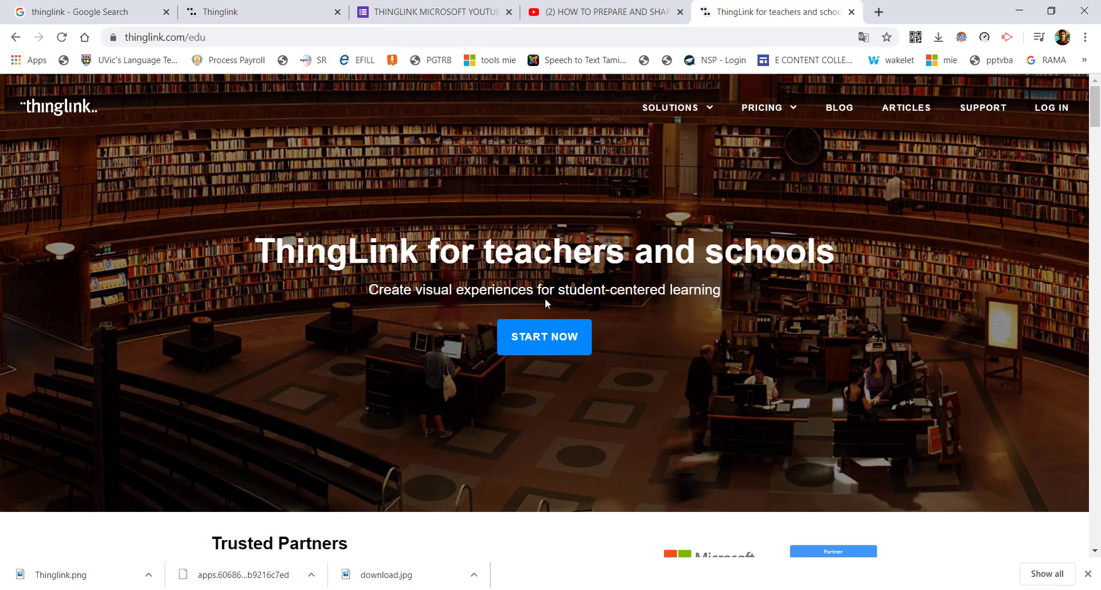
Sign up through the Microsoft service, allow Thinglink to read the profile, and dismiss the translation prompt.
{"action": "left_click", "coordinate": [553, 338]}
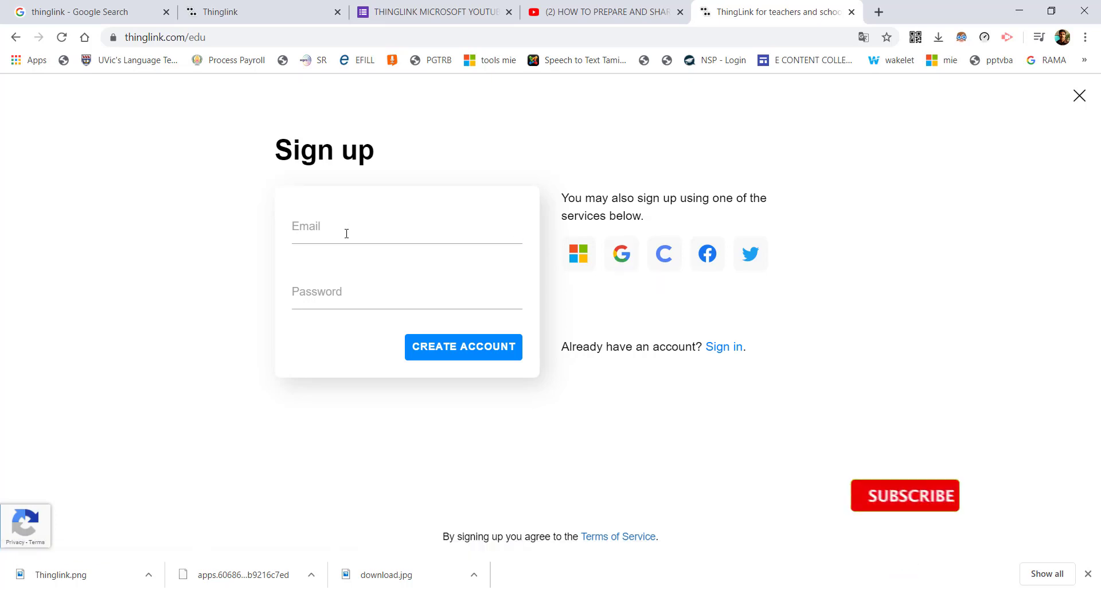
{"action": "left_click", "coordinate": [589, 253]}
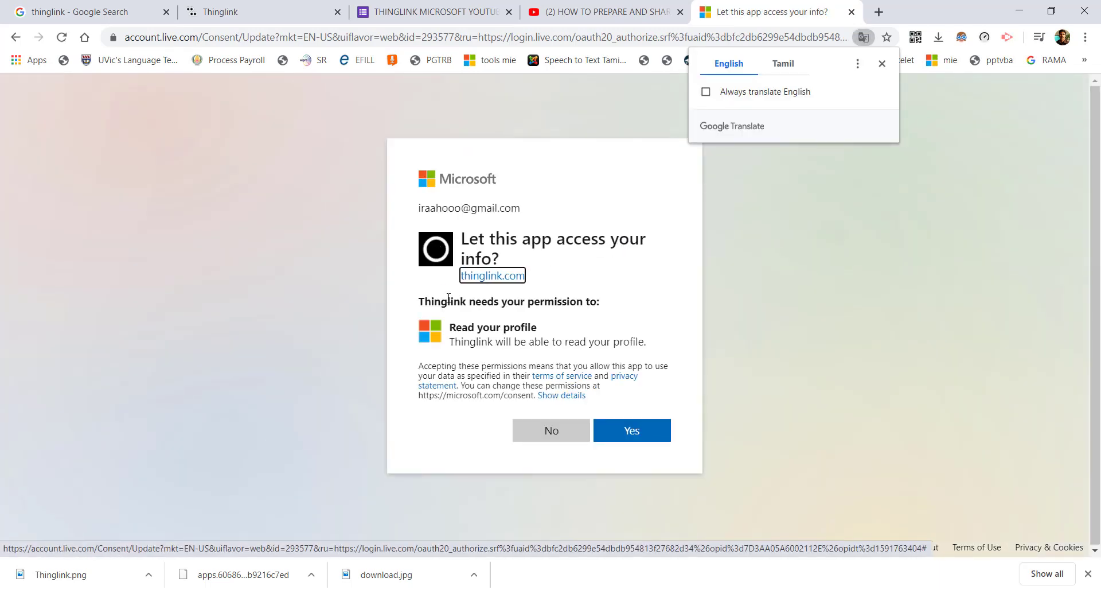
{"action": "left_click", "coordinate": [633, 433]}
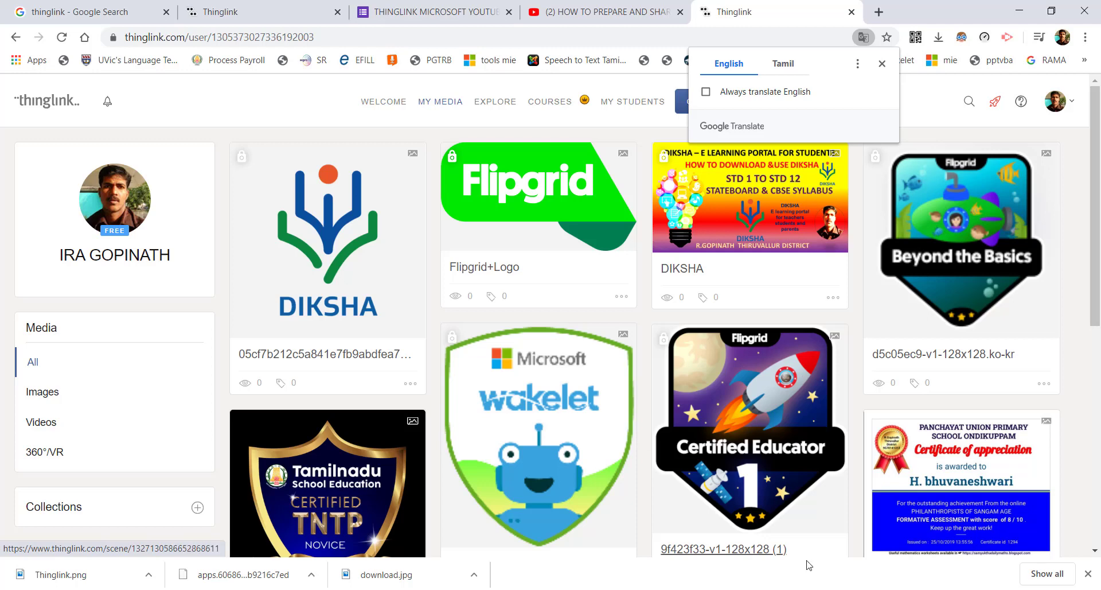
{"action": "left_click", "coordinate": [882, 64]}
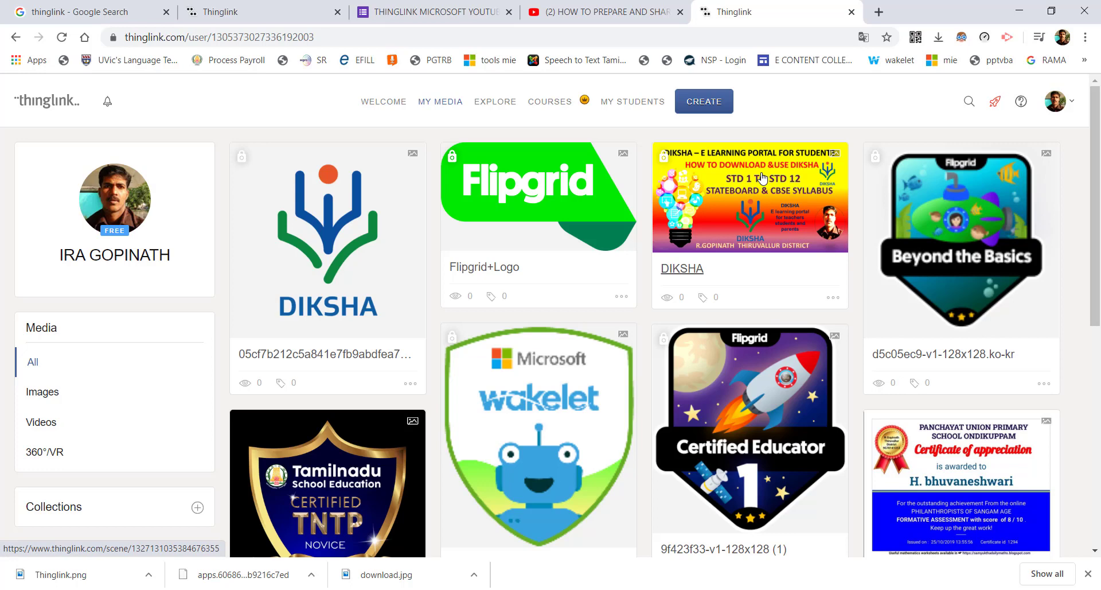
View the Flipgrid+Logo image, return to the media list and look over the available upload types.
{"action": "left_click", "coordinate": [515, 187]}
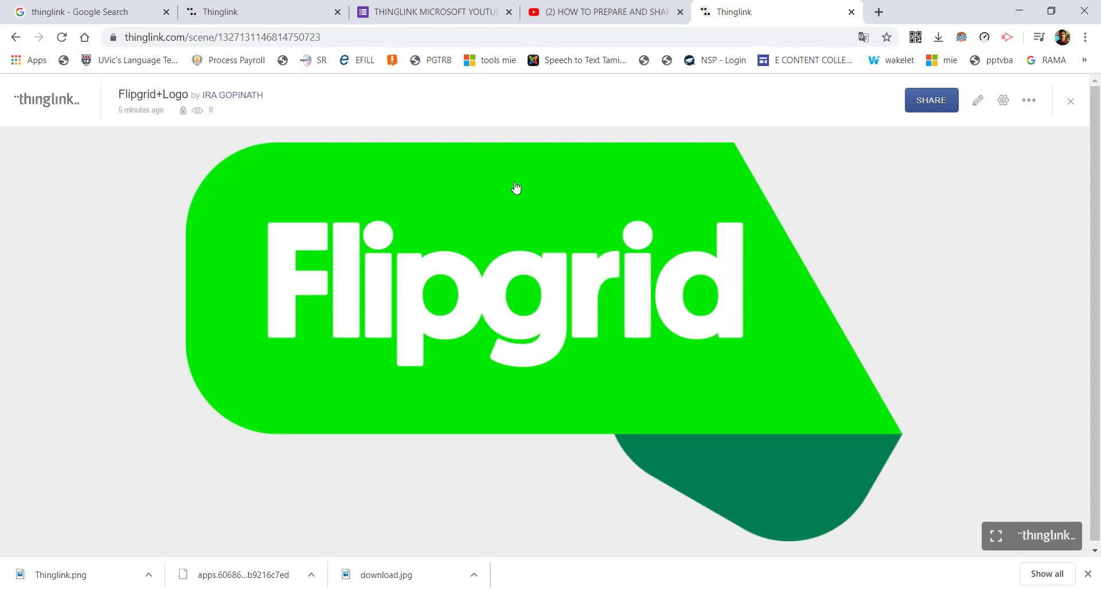
{"action": "left_click", "coordinate": [16, 39]}
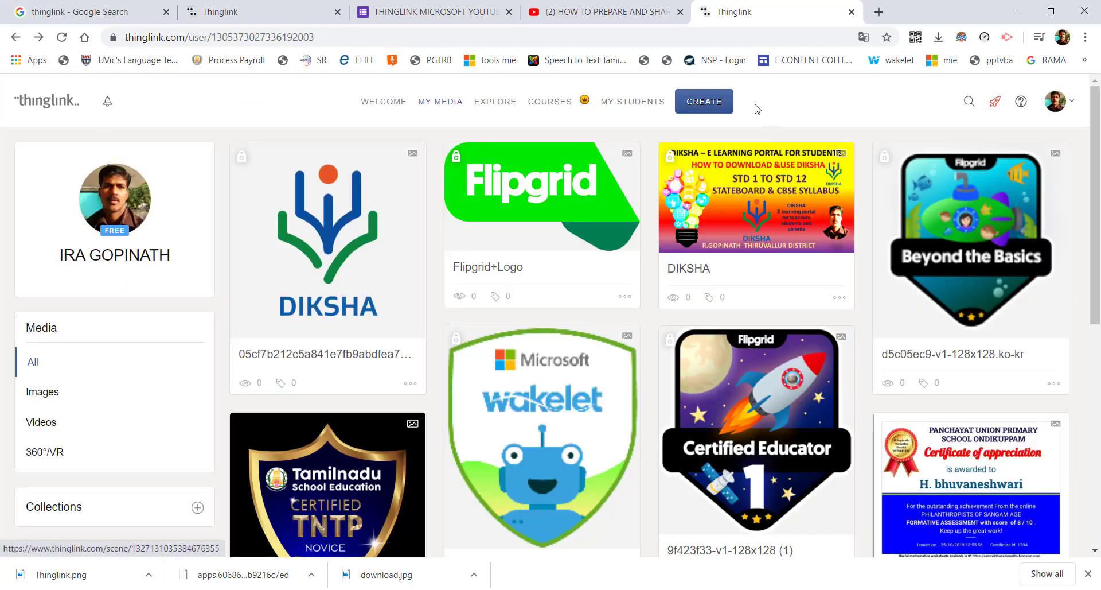
{"action": "left_click", "coordinate": [722, 108]}
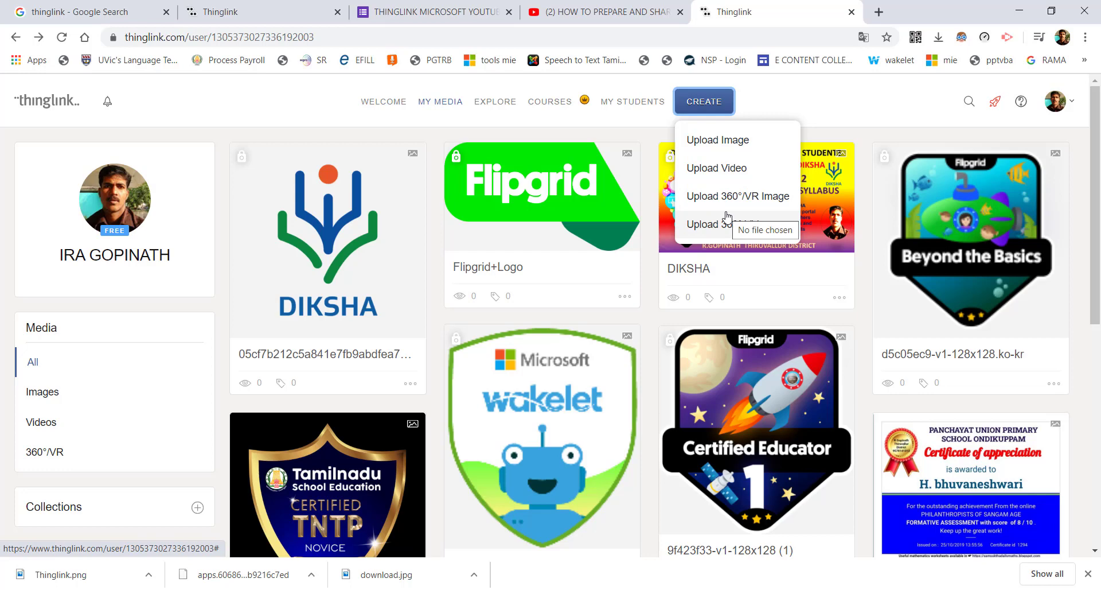
{"action": "left_click_drag", "start_coordinate": [1098, 239], "coordinate": [1099, 132]}
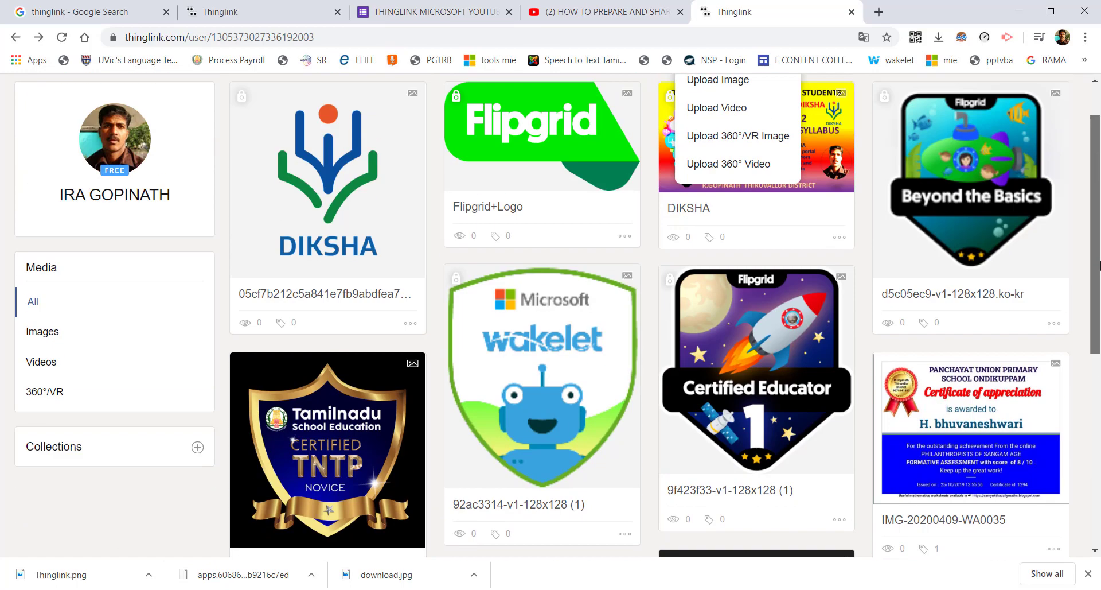
Open the interactive TNTP Novice badge and view its TNTP tag, including having the text read aloud in the immersive reader.
{"action": "left_click", "coordinate": [333, 443]}
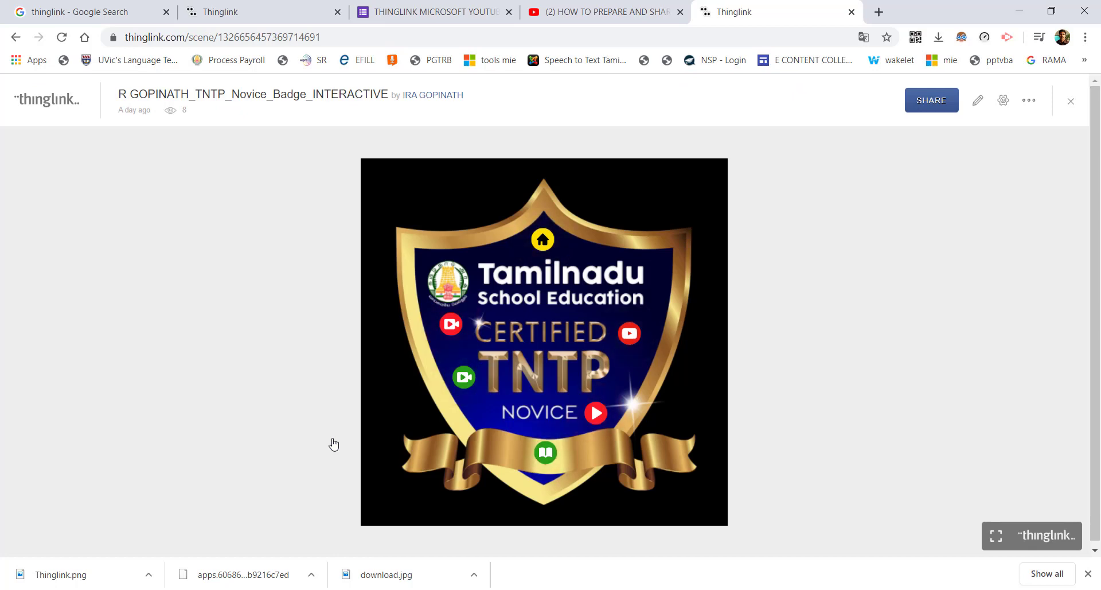
{"action": "mouse_move", "coordinate": [539, 240]}
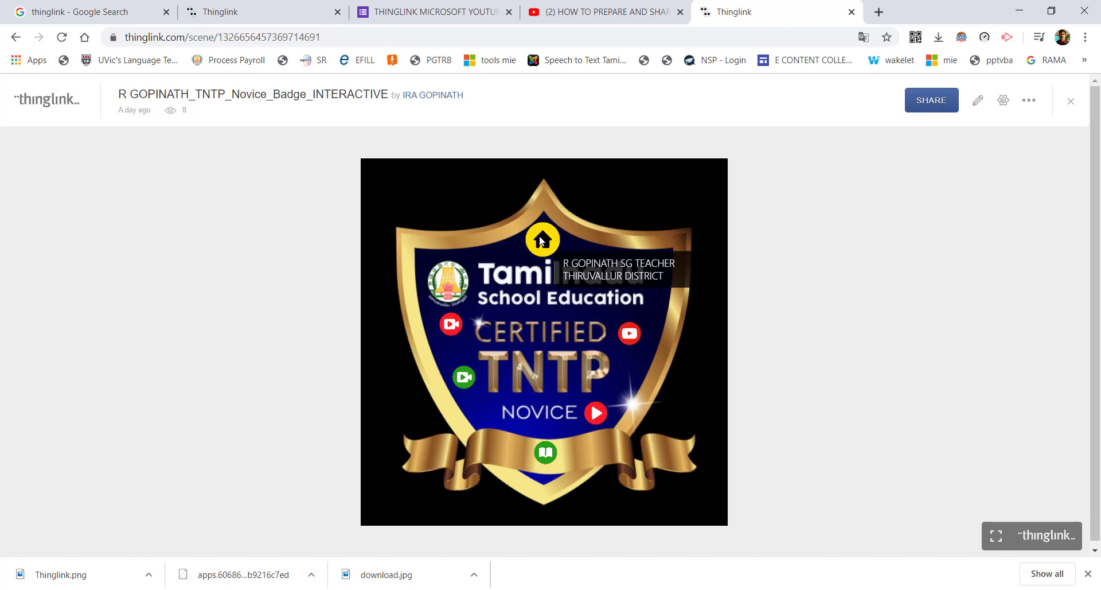
{"action": "left_click", "coordinate": [452, 325]}
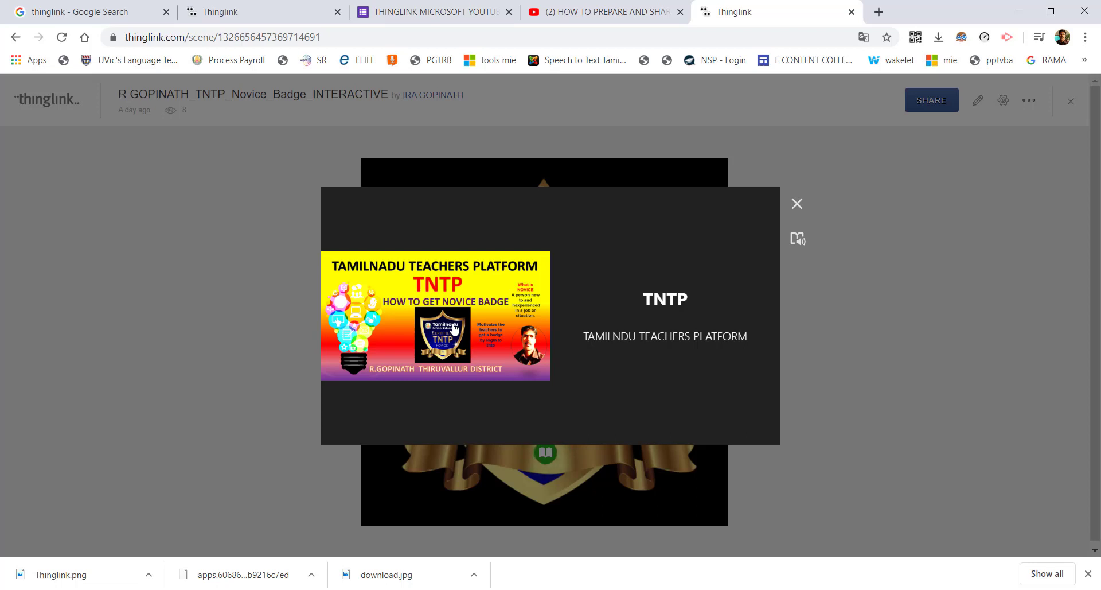
{"action": "left_click", "coordinate": [800, 241]}
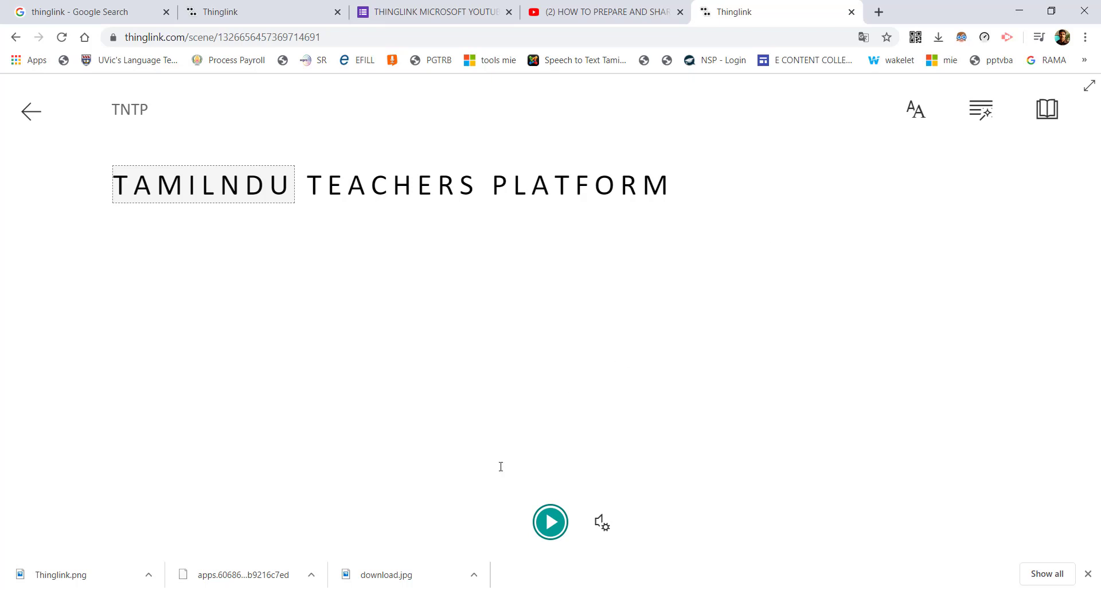
{"action": "left_click", "coordinate": [559, 519]}
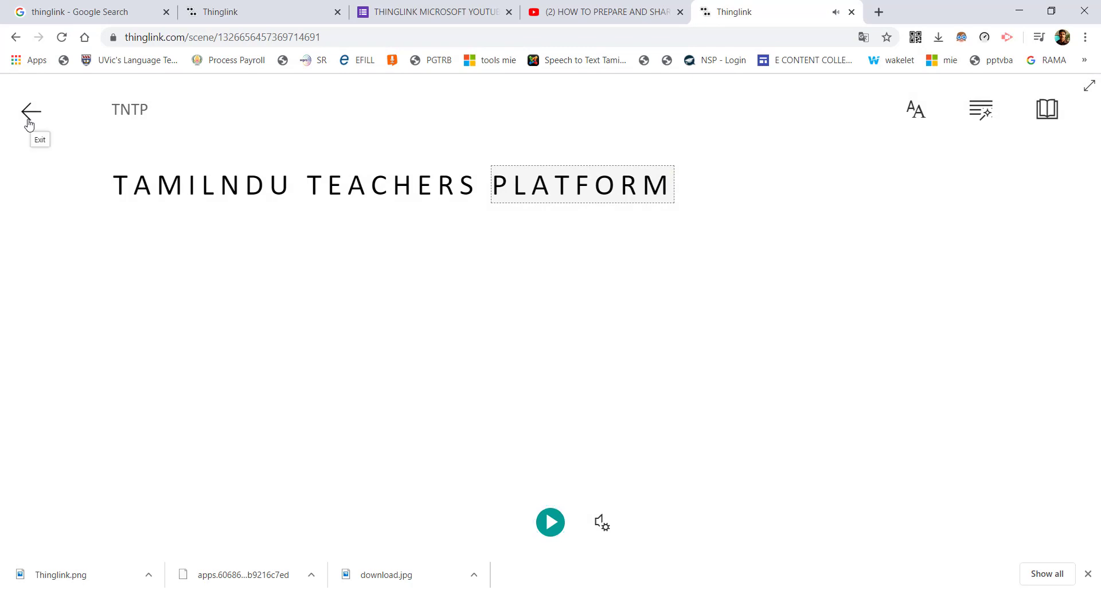
{"action": "left_click", "coordinate": [29, 125]}
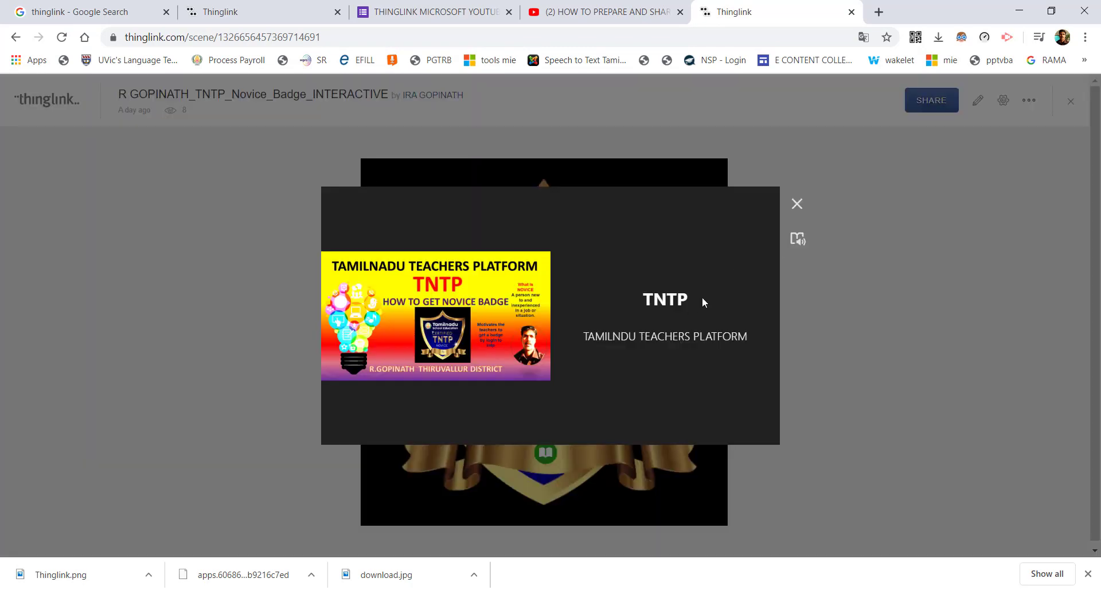
{"action": "left_click", "coordinate": [798, 205]}
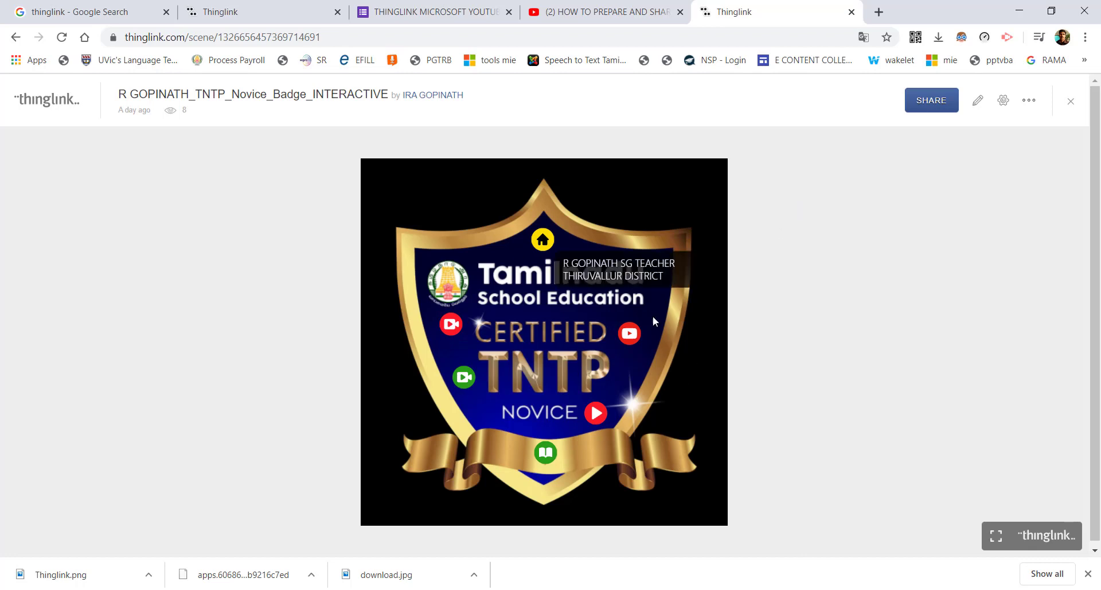
View the badge's YouTube video tag, close it and return to the media list.
{"action": "left_click", "coordinate": [627, 342]}
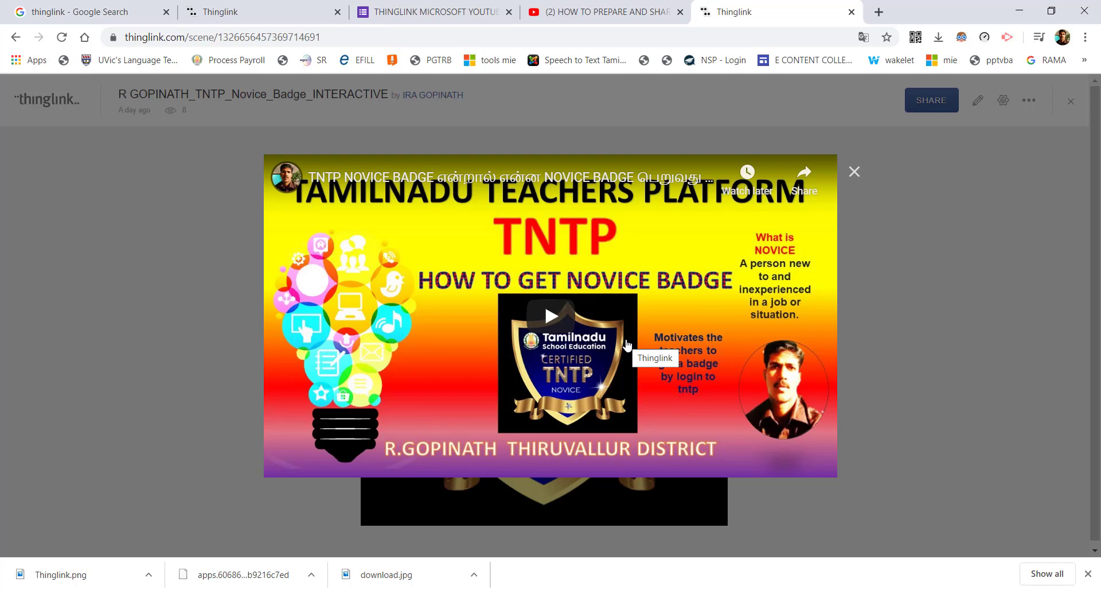
{"action": "left_click", "coordinate": [854, 172]}
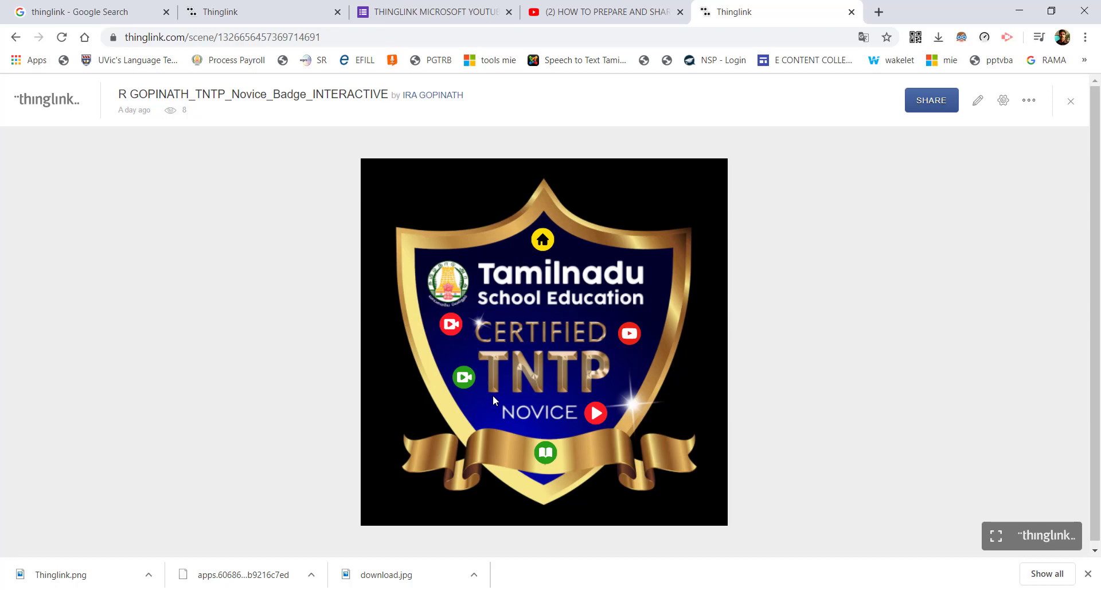
{"action": "left_click", "coordinate": [34, 99]}
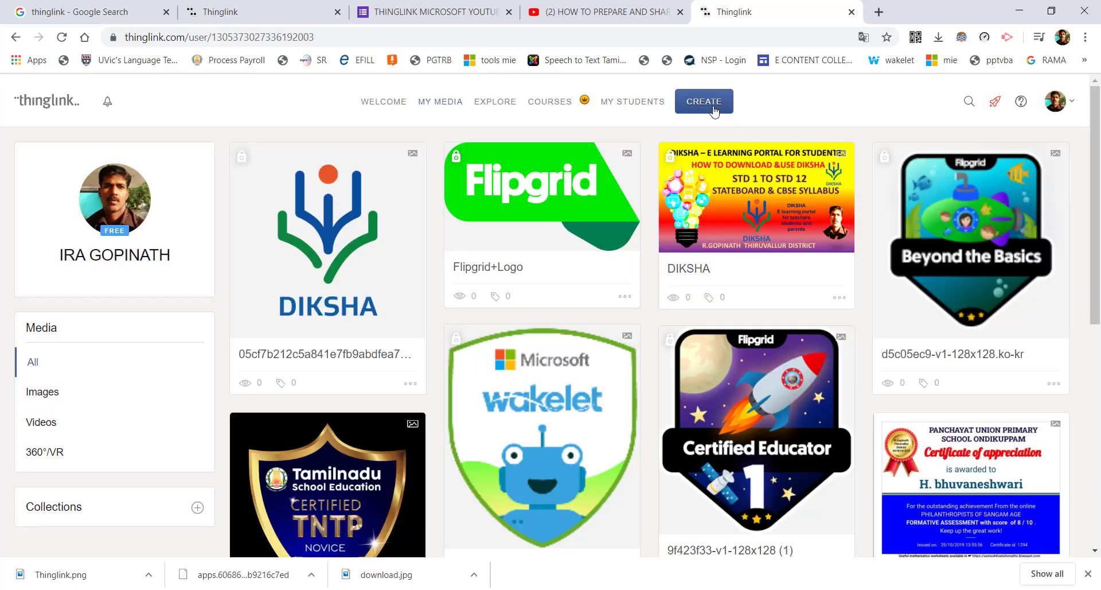
Upload the DIKSHA logo image from the 5JUNE folder as a new image scene.
{"action": "left_click", "coordinate": [713, 107]}
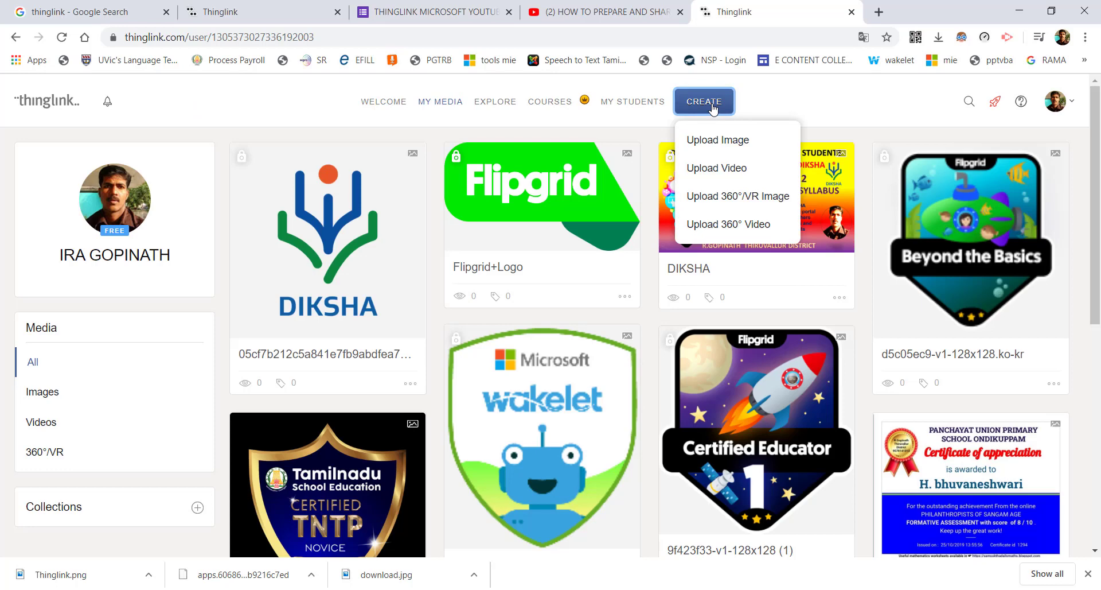
{"action": "left_click", "coordinate": [715, 144]}
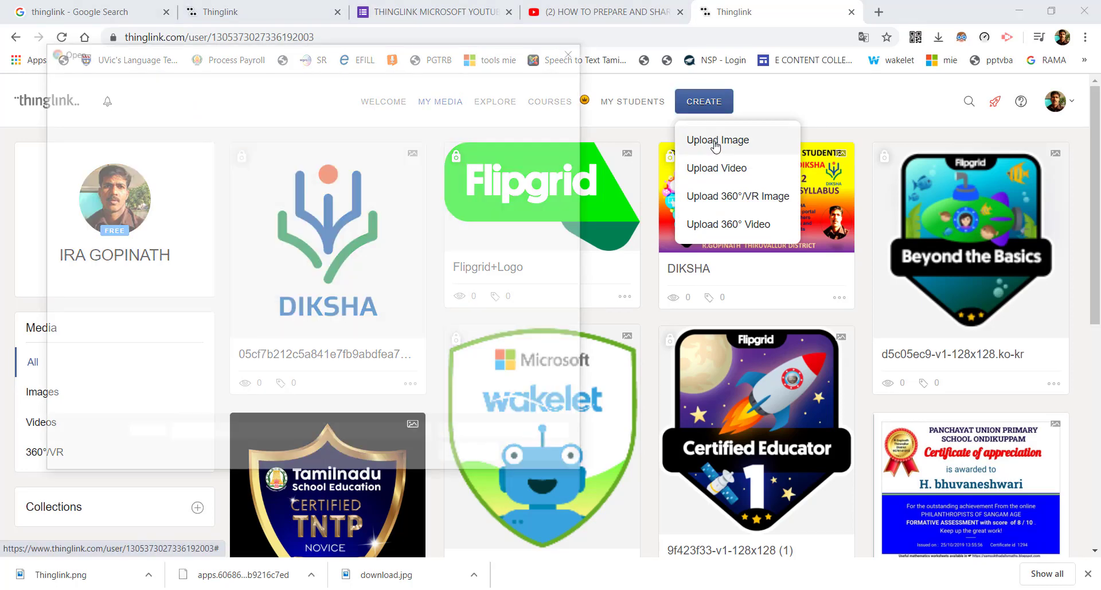
{"action": "scroll", "coordinate": [576, 136], "scroll_direction": "down", "scroll_amount": 1}
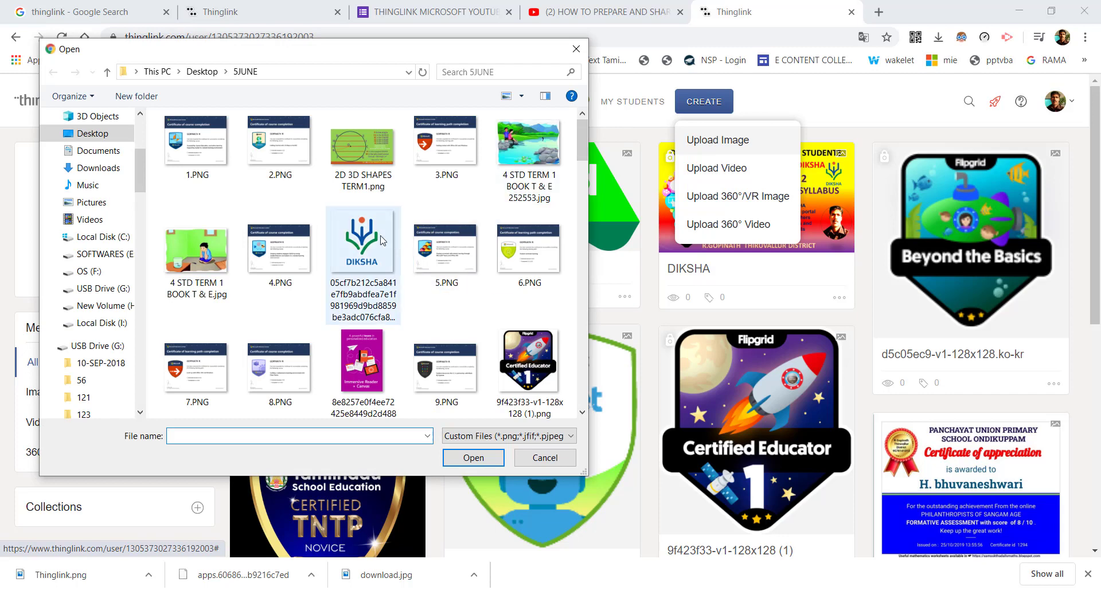
{"action": "left_click", "coordinate": [361, 233]}
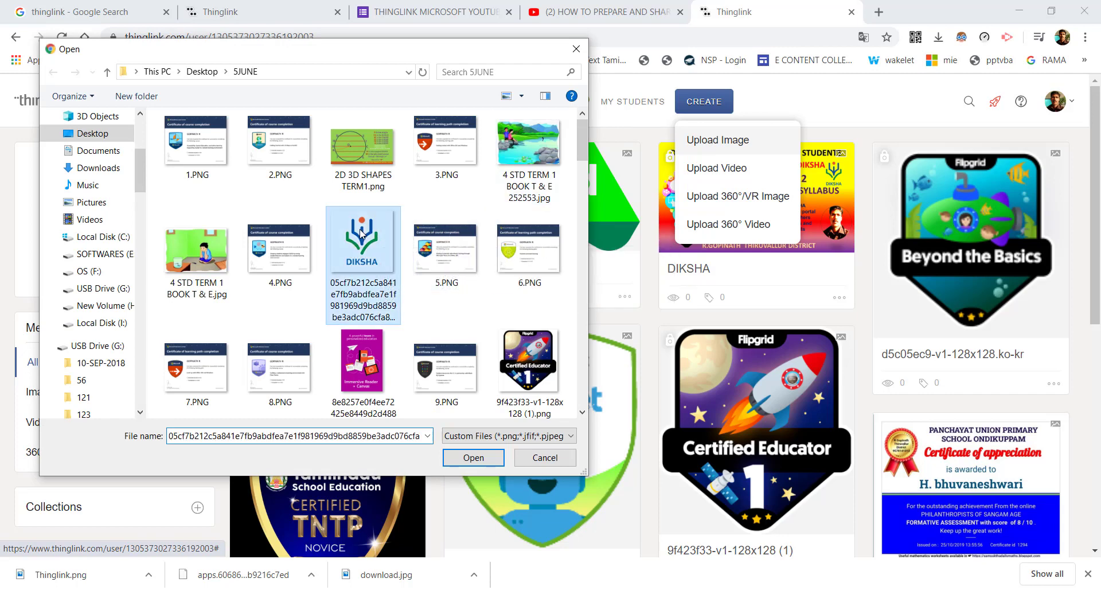
{"action": "double_click", "coordinate": [362, 232]}
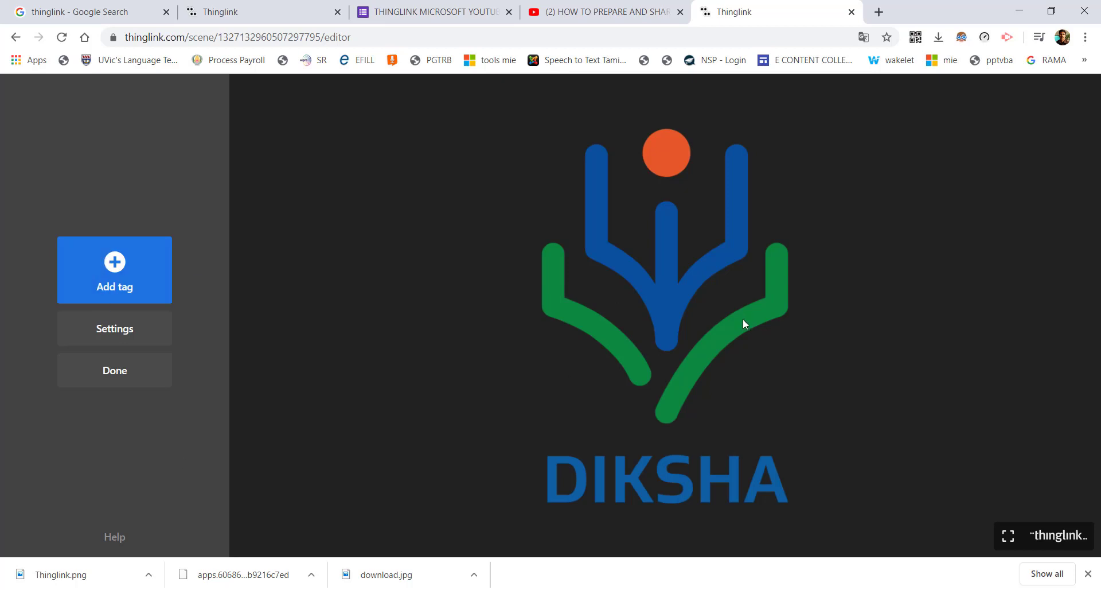
Add a tag to the DIKSHA image, placed beneath the logo's right green branch, and look through the available tag types.
{"action": "left_click", "coordinate": [128, 273]}
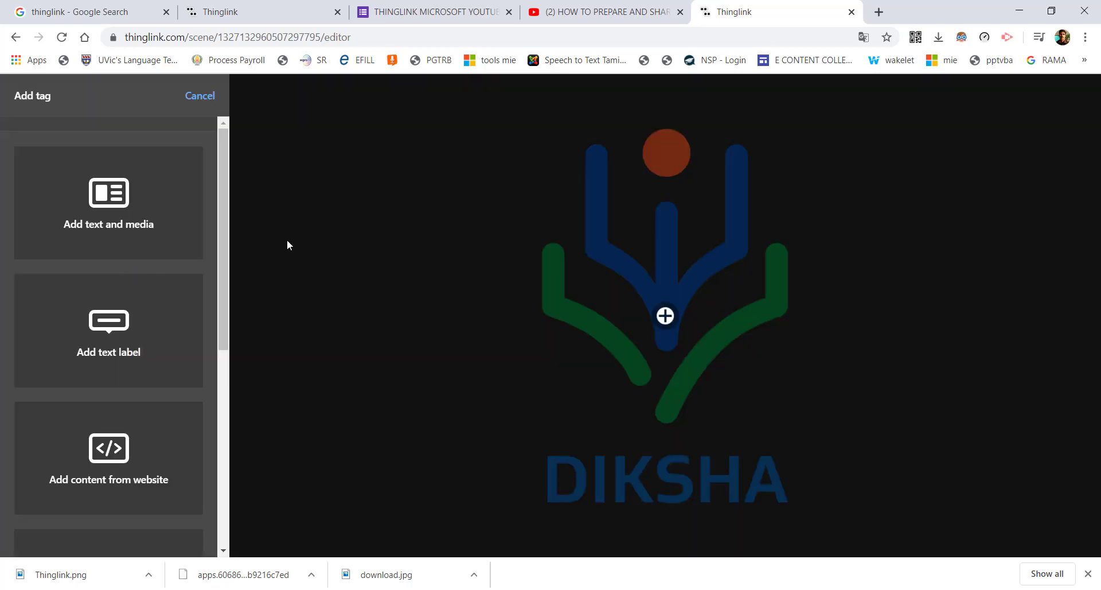
{"action": "mouse_move", "coordinate": [665, 319]}
{"action": "left_mouse_down"}
{"action": "mouse_move", "coordinate": [661, 167]}
{"action": "mouse_move", "coordinate": [614, 419]}
{"action": "mouse_move", "coordinate": [577, 433]}
{"action": "mouse_move", "coordinate": [646, 444]}
{"action": "mouse_move", "coordinate": [770, 402]}
{"action": "mouse_move", "coordinate": [741, 386]}
{"action": "left_mouse_up"}
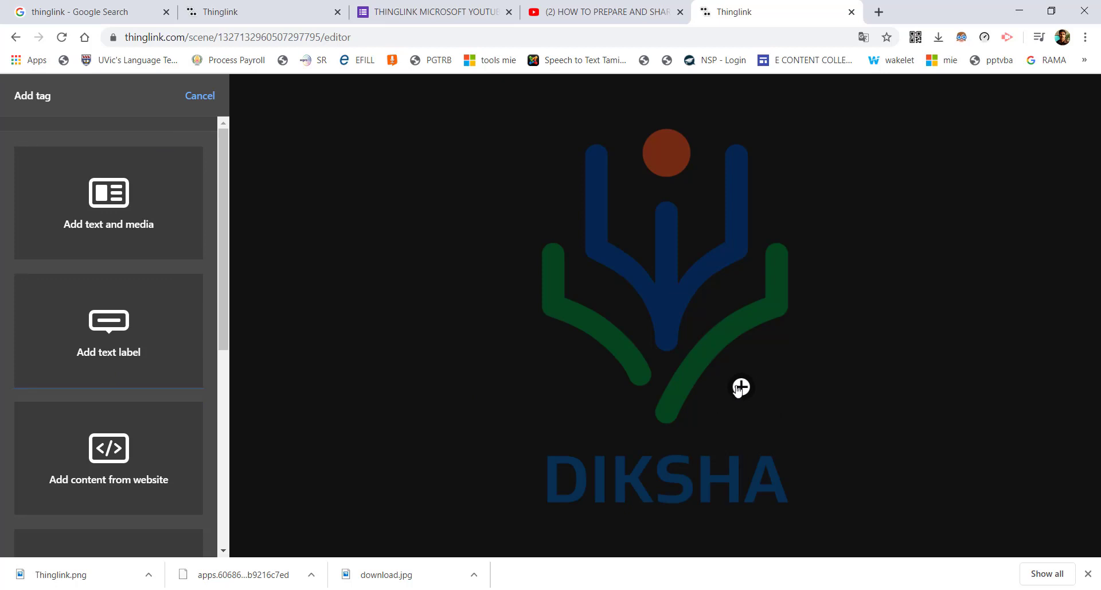
{"action": "mouse_move", "coordinate": [226, 178]}
{"action": "left_mouse_down"}
{"action": "mouse_move", "coordinate": [239, 362]}
{"action": "mouse_move", "coordinate": [239, 199]}
{"action": "left_mouse_up"}
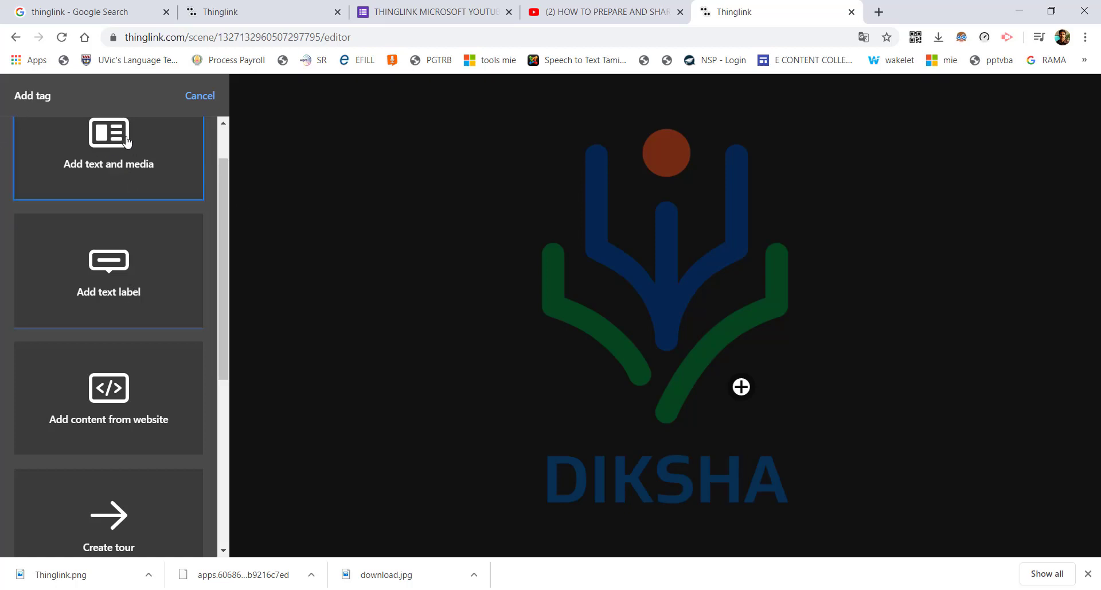
{"action": "left_click_drag", "start_coordinate": [224, 246], "coordinate": [226, 165]}
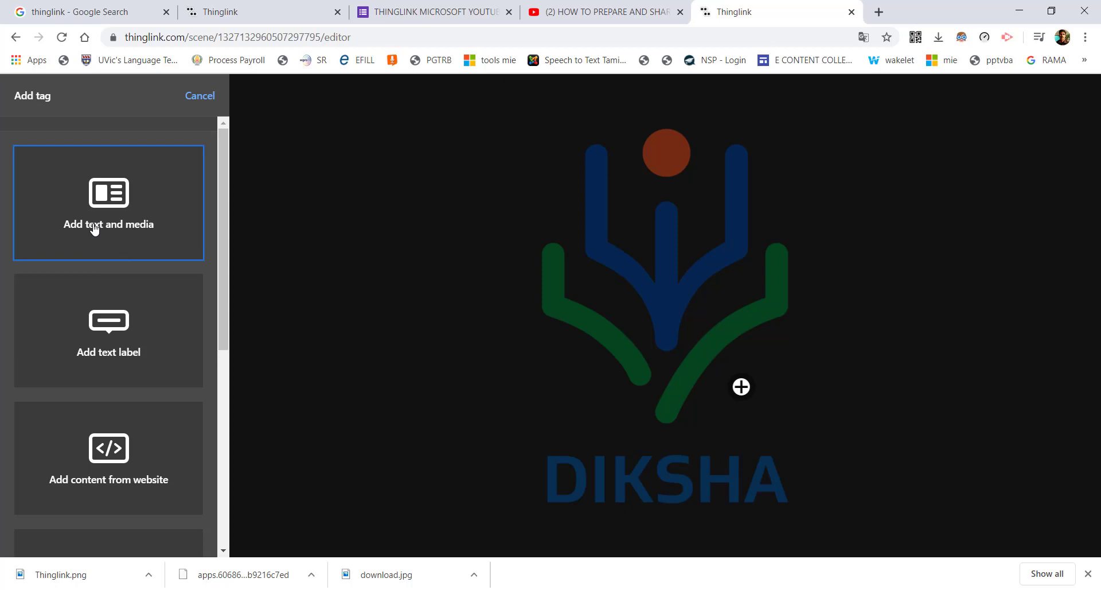
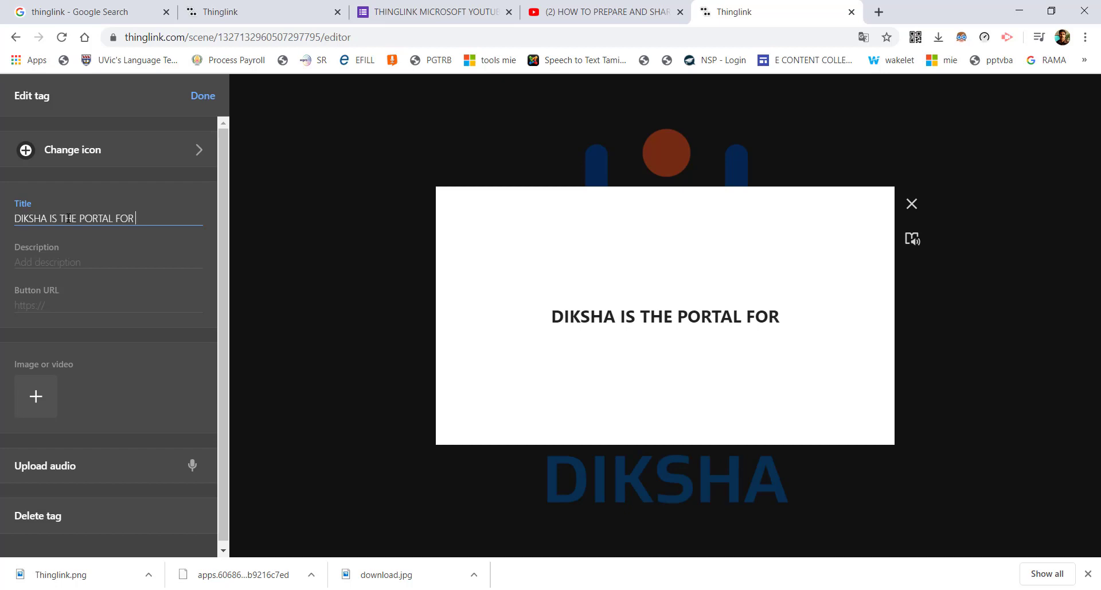
Complete the tag's title as "DIKSHA IS THE PORTAL FOR TEACHERS STUDENTS" and set its description to "POWERED BY MHRD".
{"action": "type", "text": "TEACHER"}
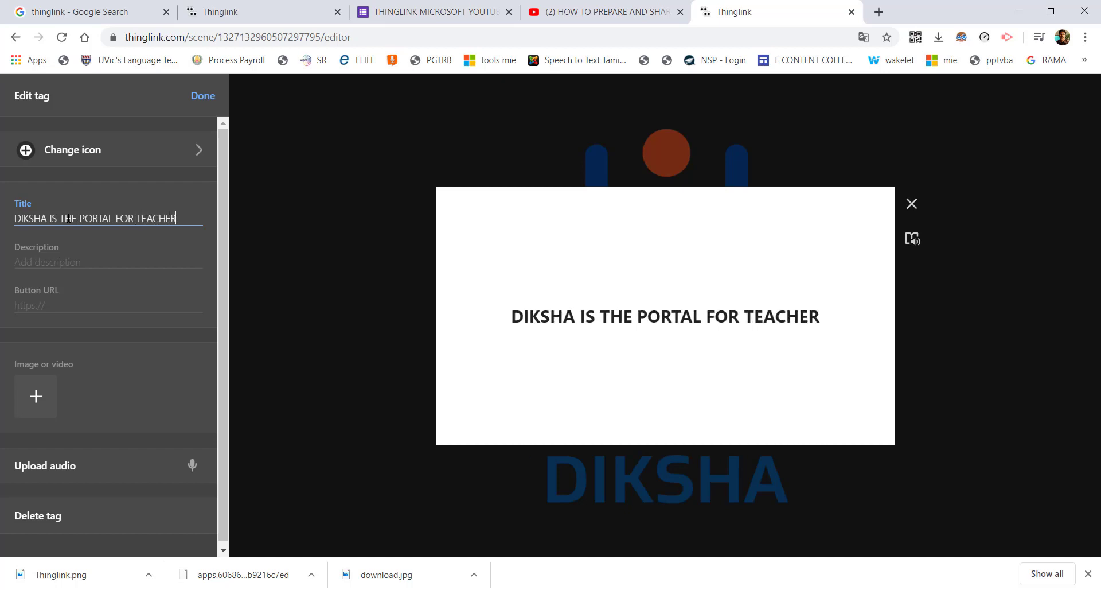
{"action": "type", "text": "S STUDE"}
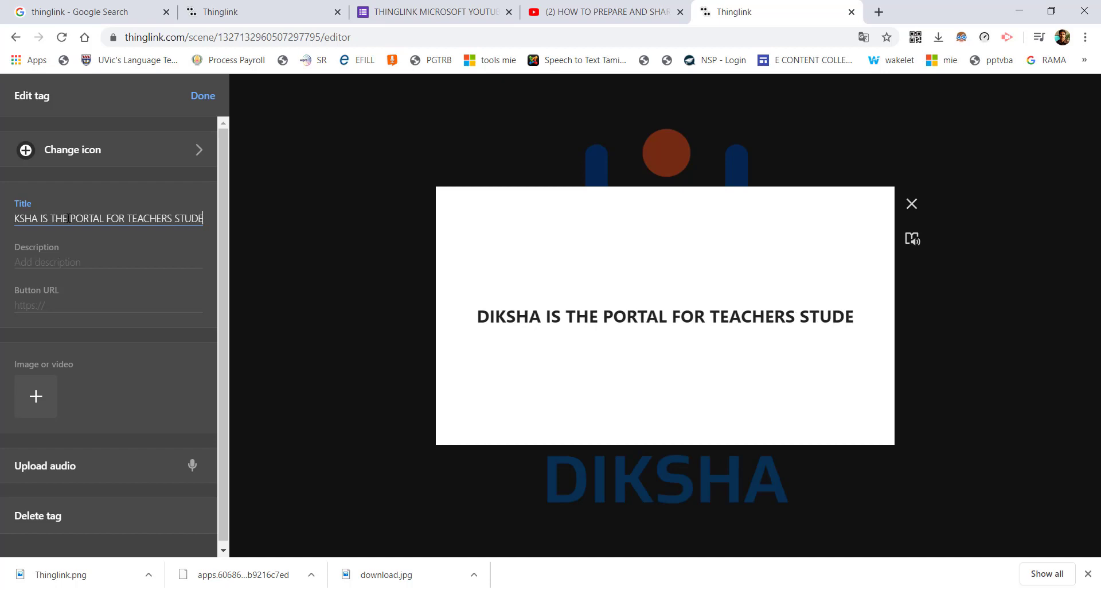
{"action": "type", "text": "NTS"}
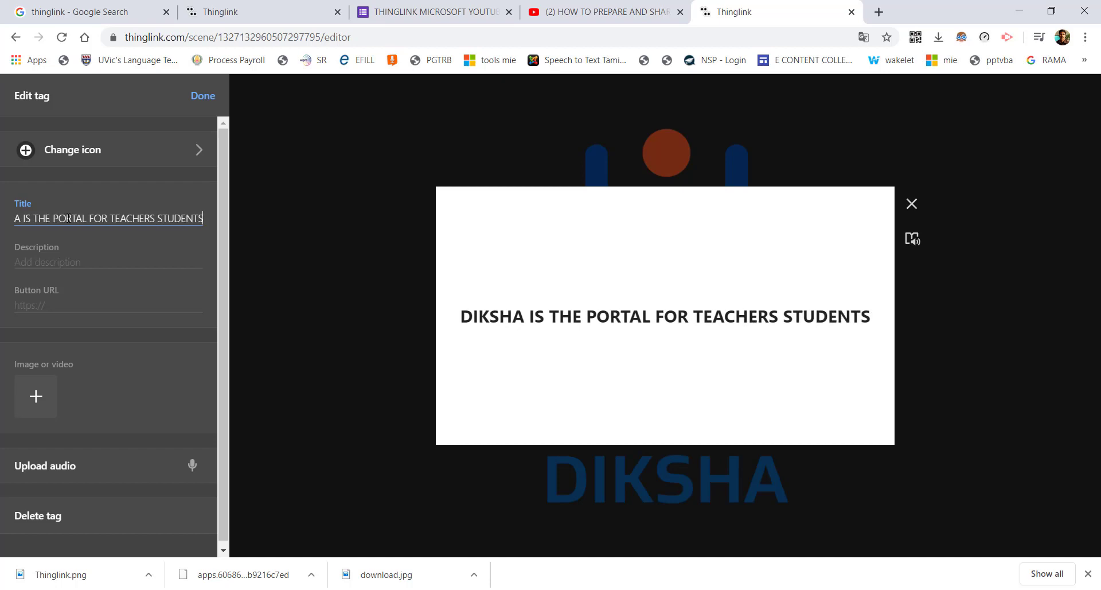
{"action": "left_click", "coordinate": [57, 261]}
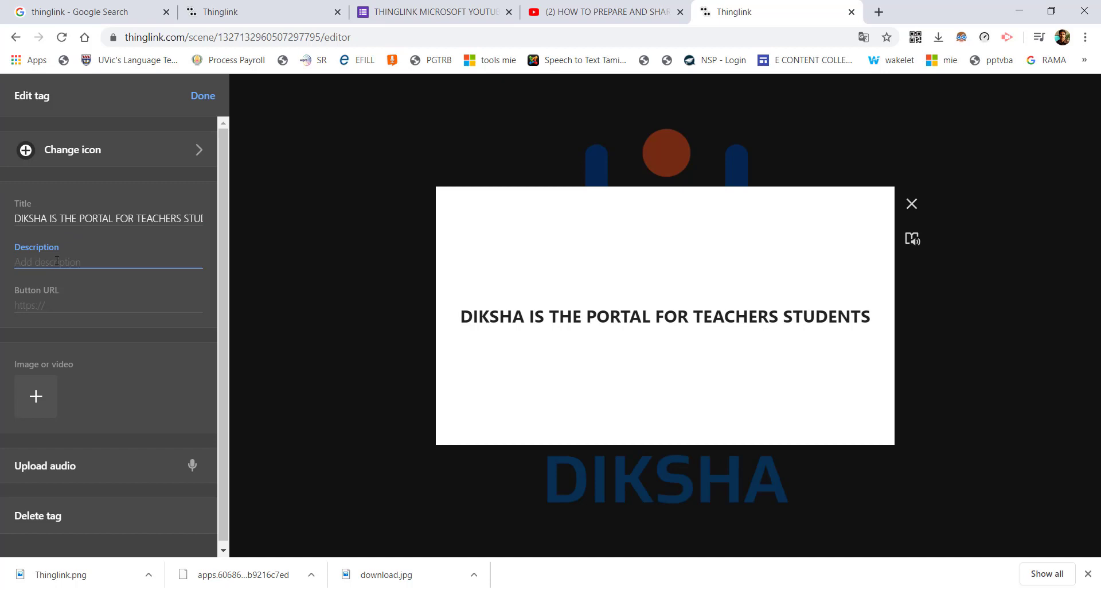
{"action": "type", "text": "POWERE"}
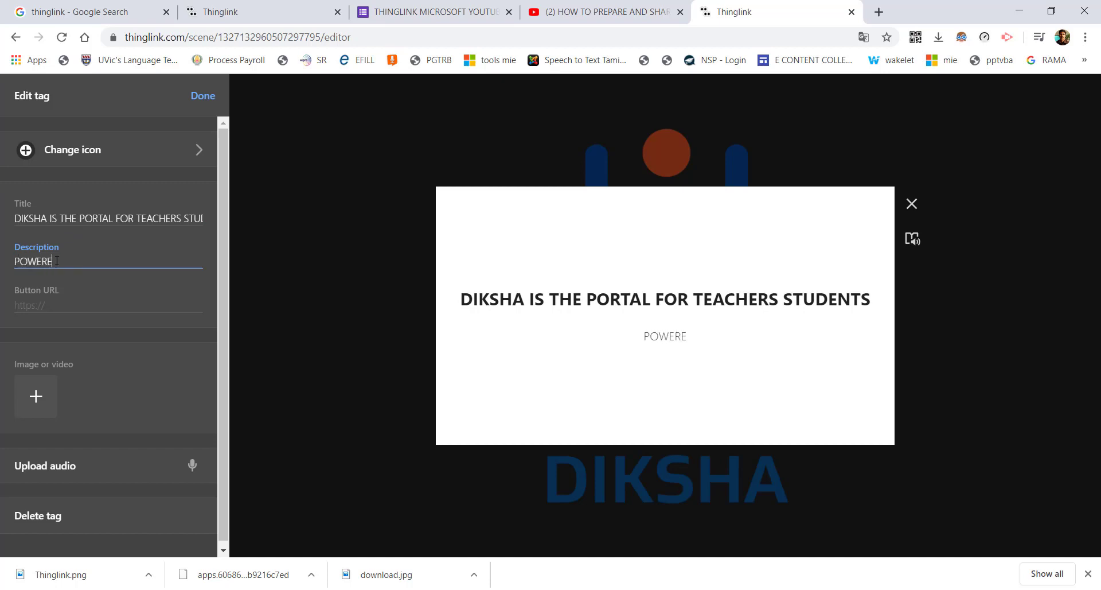
{"action": "type", "text": "D BY MHRD"}
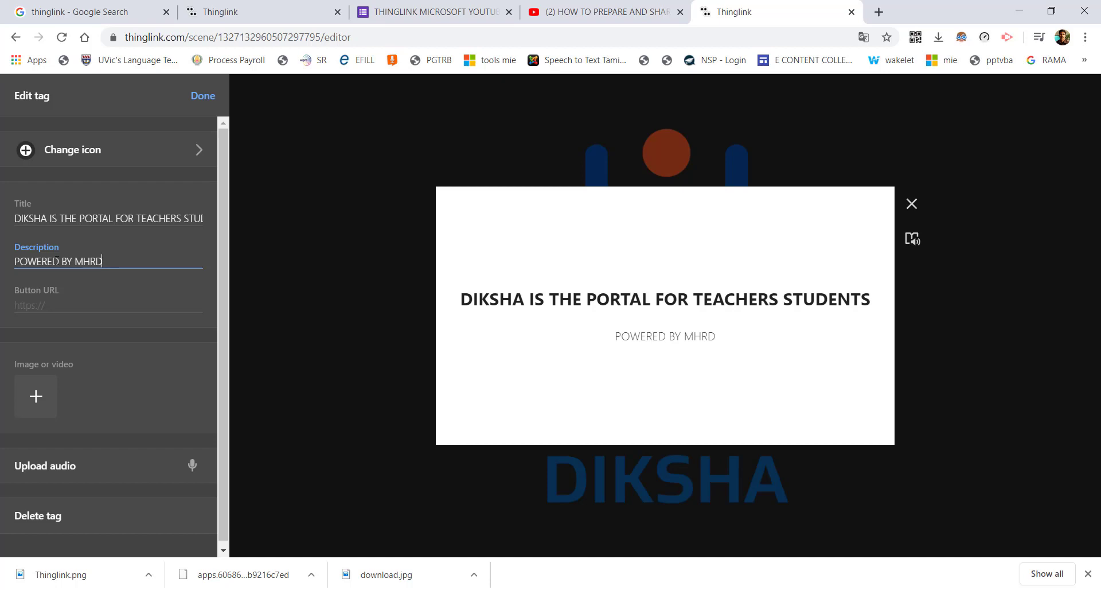
{"action": "left_click", "coordinate": [39, 306]}
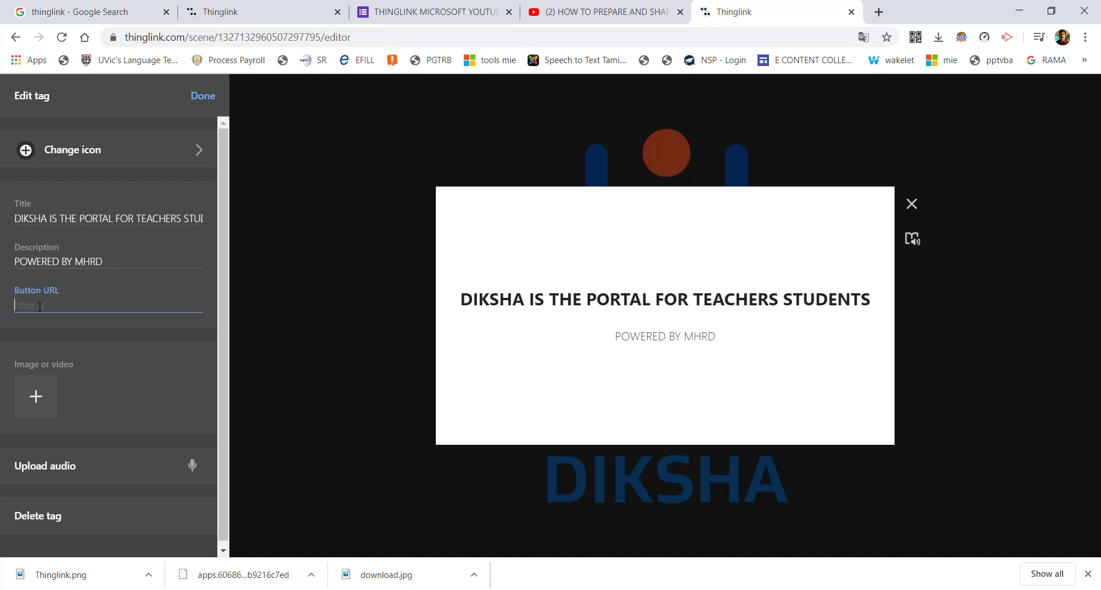
{"action": "left_click", "coordinate": [879, 12]}
{"action": "type", "text": "DIKSHA"}
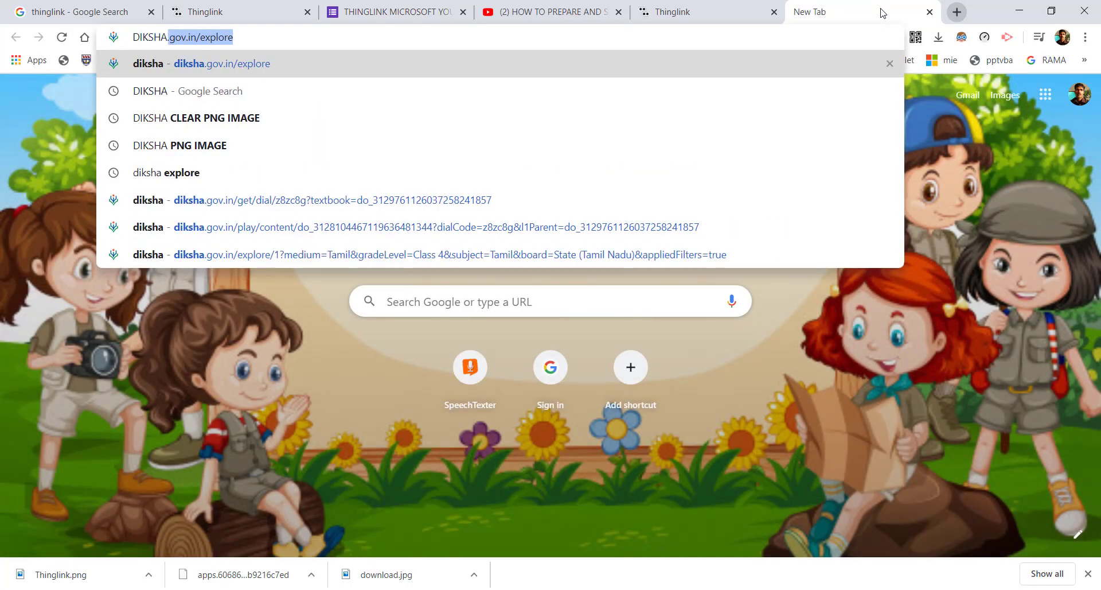
{"action": "key", "text": "Return"}
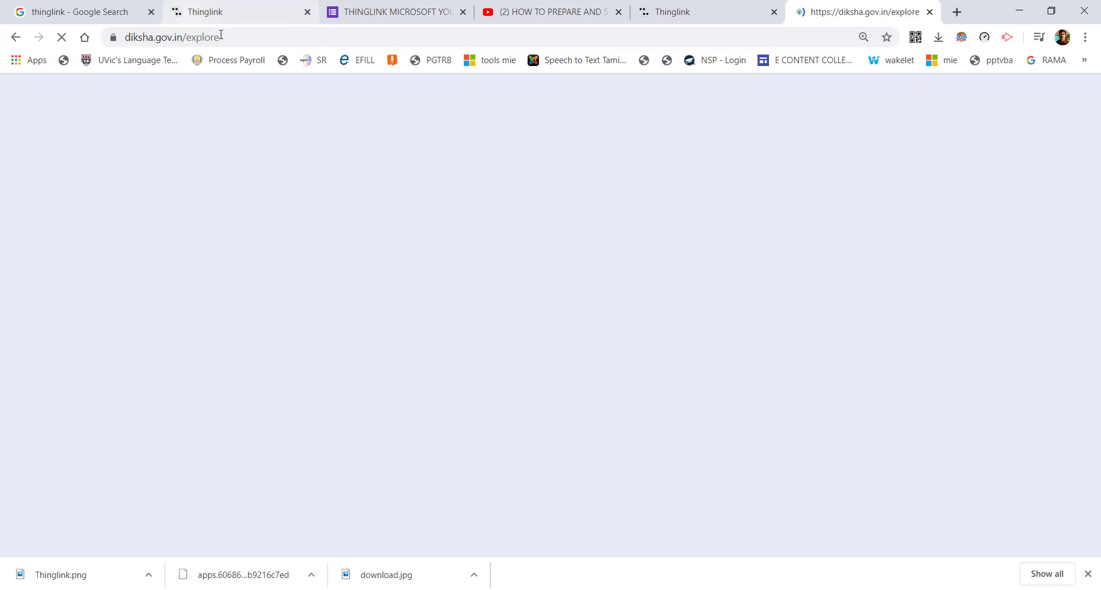
{"action": "left_click", "coordinate": [234, 38]}
{"action": "key", "text": "ctrl+c"}
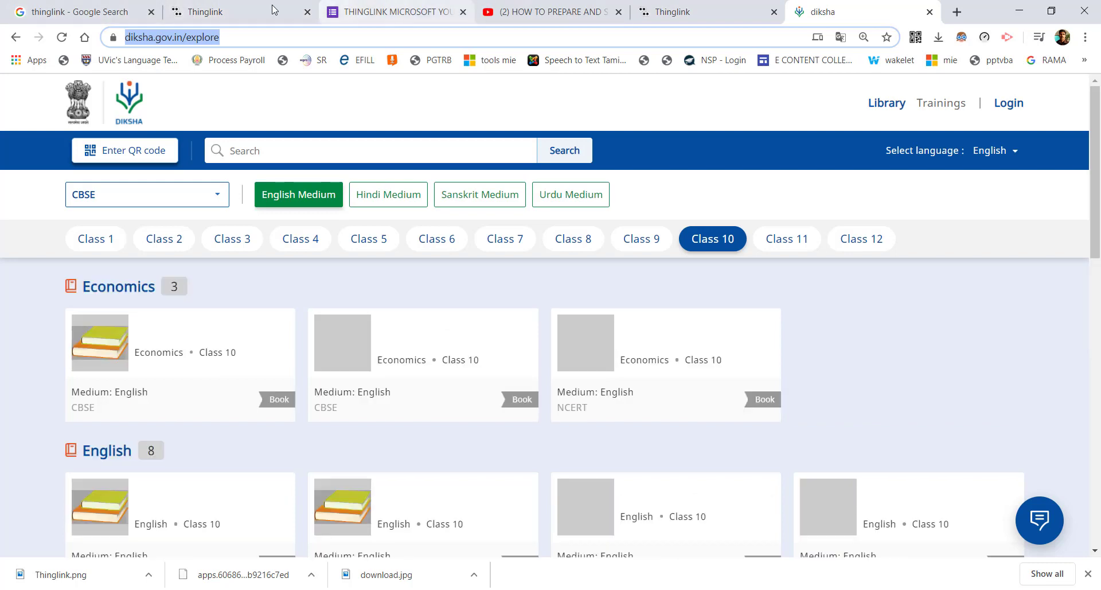
{"action": "left_click", "coordinate": [229, 11]}
{"action": "left_click", "coordinate": [390, 12]}
{"action": "left_click", "coordinate": [665, 7]}
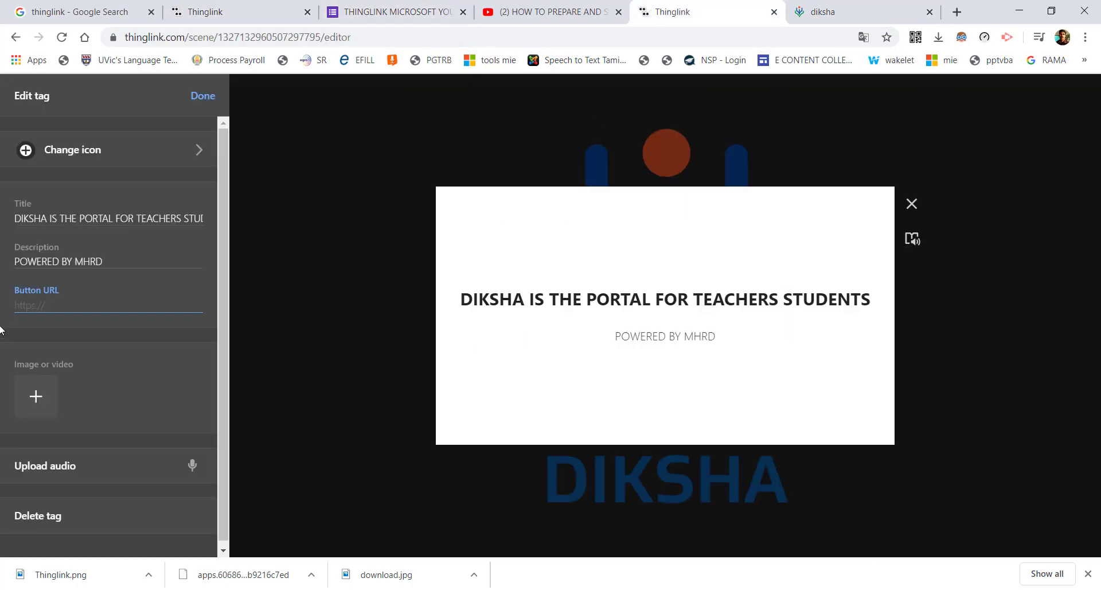
{"action": "key", "text": "ctrl+v"}
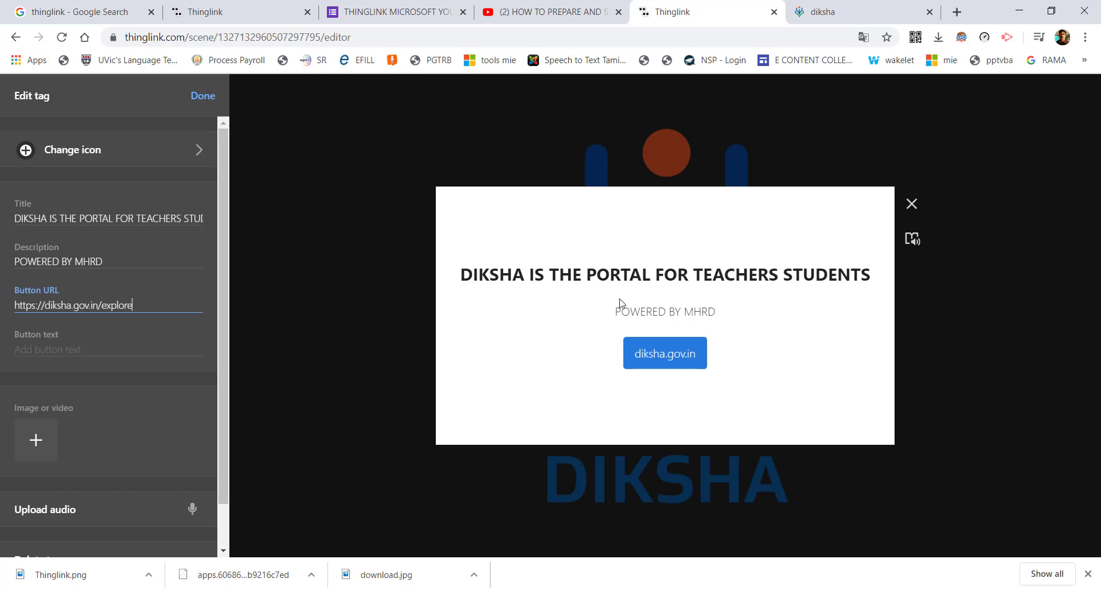
Set the tag's button text to "CLICK HEARE TO ACCESS DIKSHA".
{"action": "left_click", "coordinate": [66, 344]}
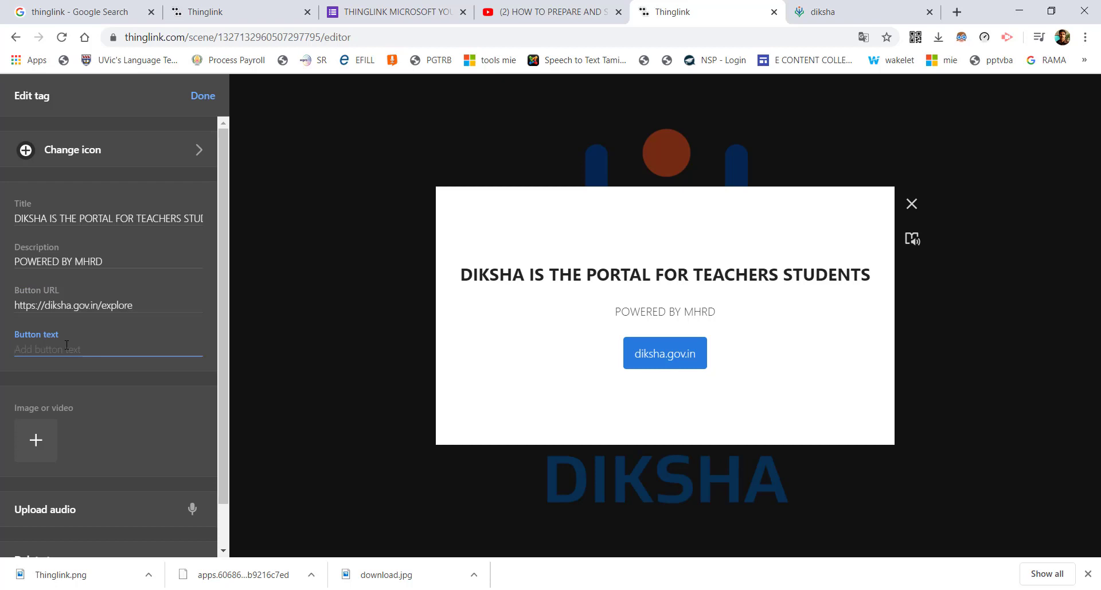
{"action": "type", "text": "LICK"}
{"action": "key", "text": "BackSpace"}
{"action": "key", "text": "BackSpace"}
{"action": "key", "text": "BackSpace"}
{"action": "key", "text": "BackSpace"}
{"action": "type", "text": "Cl"}
{"action": "key", "text": "BackSpace"}
{"action": "key", "text": "BackSpace"}
{"action": "type", "text": "CLICK"}
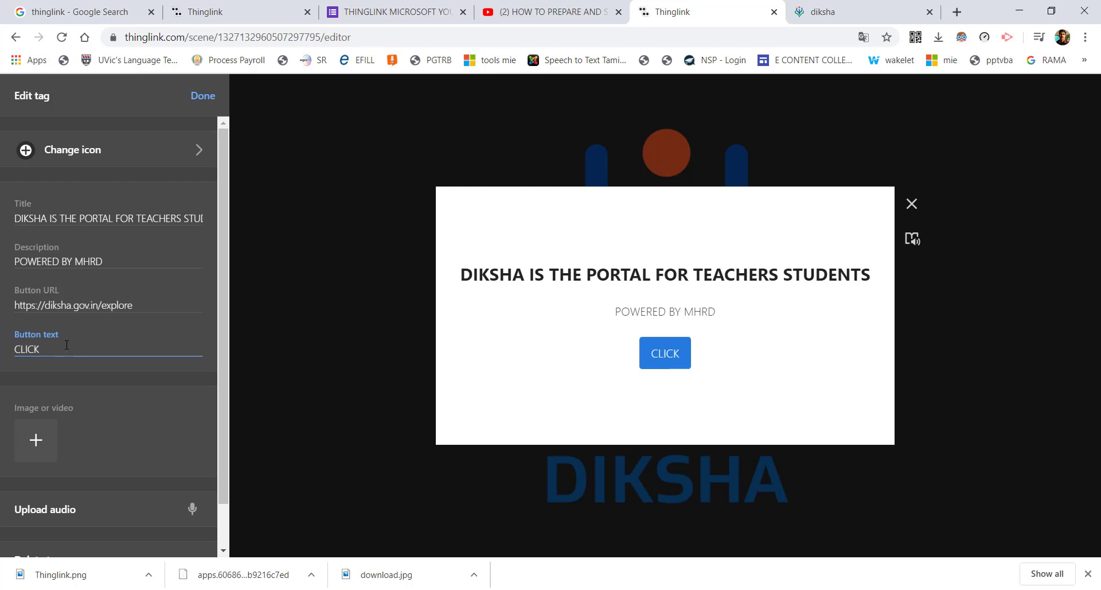
{"action": "type", "text": "--->"}
{"action": "key", "text": "BackSpace"}
{"action": "key", "text": "BackSpace"}
{"action": "key", "text": "BackSpace"}
{"action": "key", "text": "BackSpace"}
{"action": "key", "text": "BackSpace"}
{"action": "key", "text": "BackSpace"}
{"action": "key", "text": "BackSpace"}
{"action": "key", "text": "BackSpace"}
{"action": "key", "text": "BackSpace"}
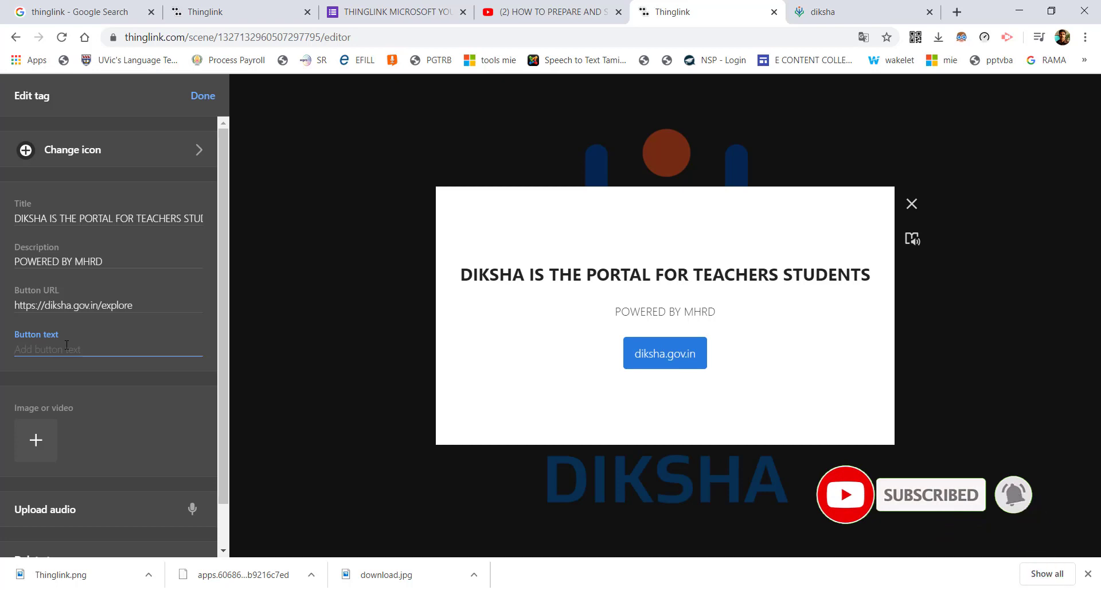
{"action": "type", "text": "CLICK HE"}
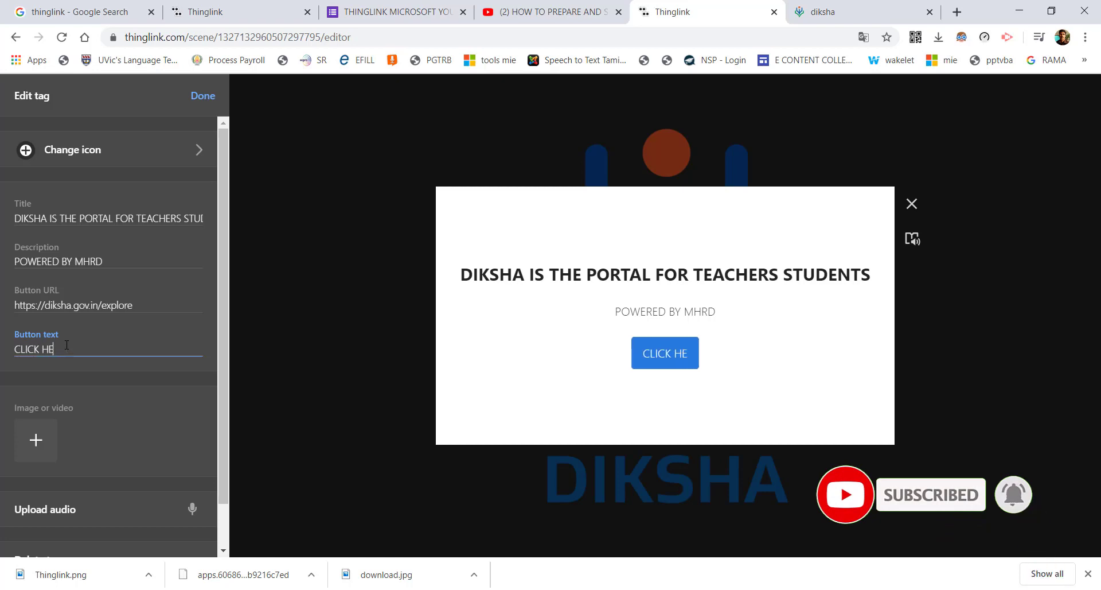
{"action": "type", "text": "ARE TO "}
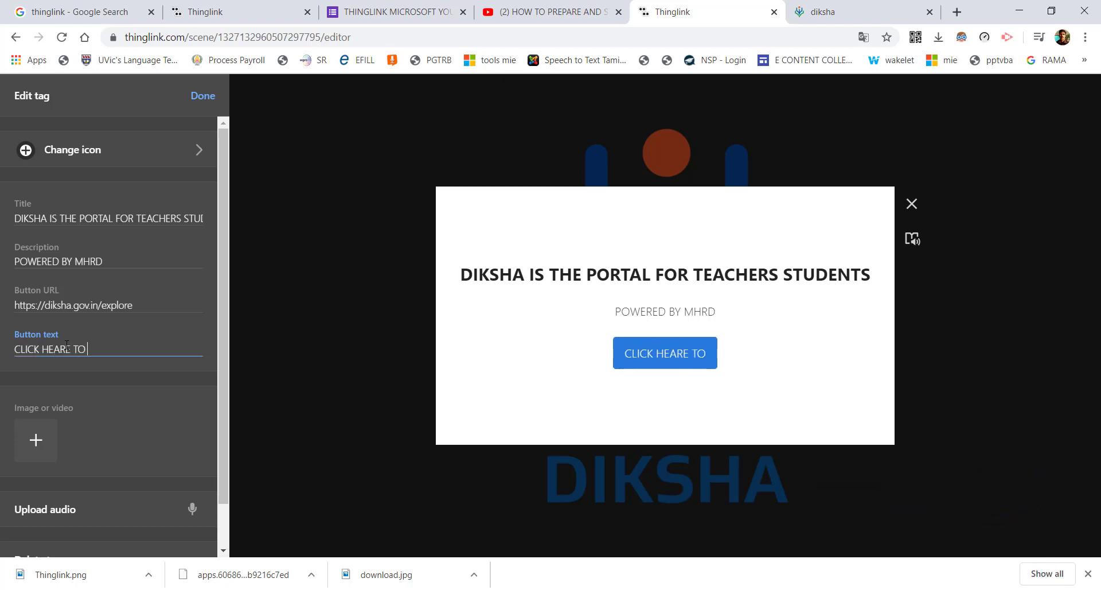
{"action": "type", "text": "ACCESS DISKA"}
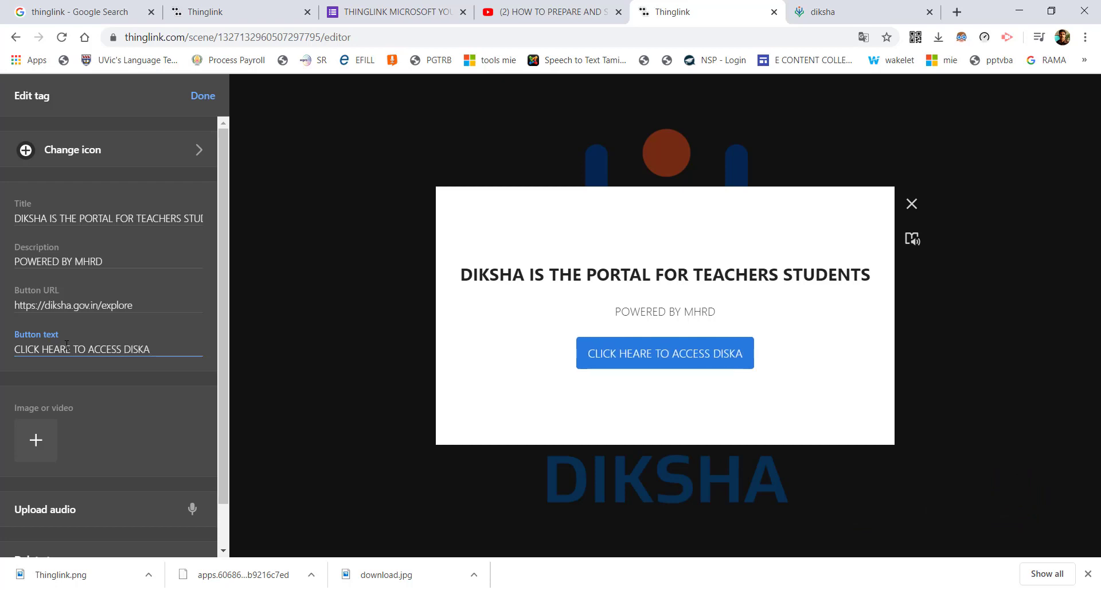
{"action": "key", "text": "BackSpace"}
{"action": "key", "text": "BackSpace"}
{"action": "key", "text": "BackSpace"}
{"action": "type", "text": "KSHA"}
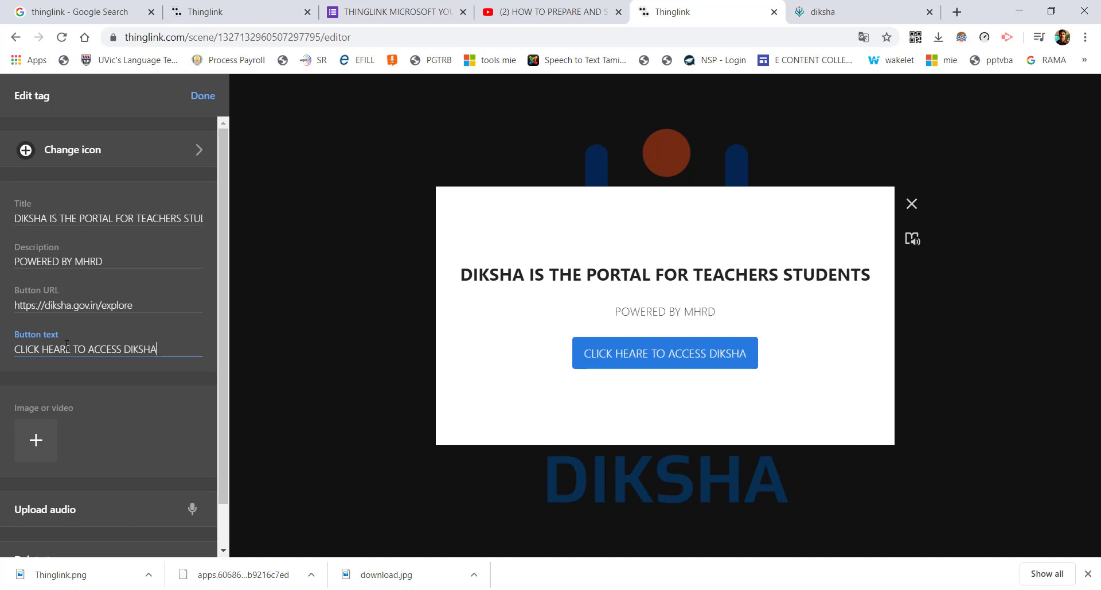
Upload DIKSHA.png from the 5JUNE folder as the tag's image.
{"action": "left_click", "coordinate": [36, 450]}
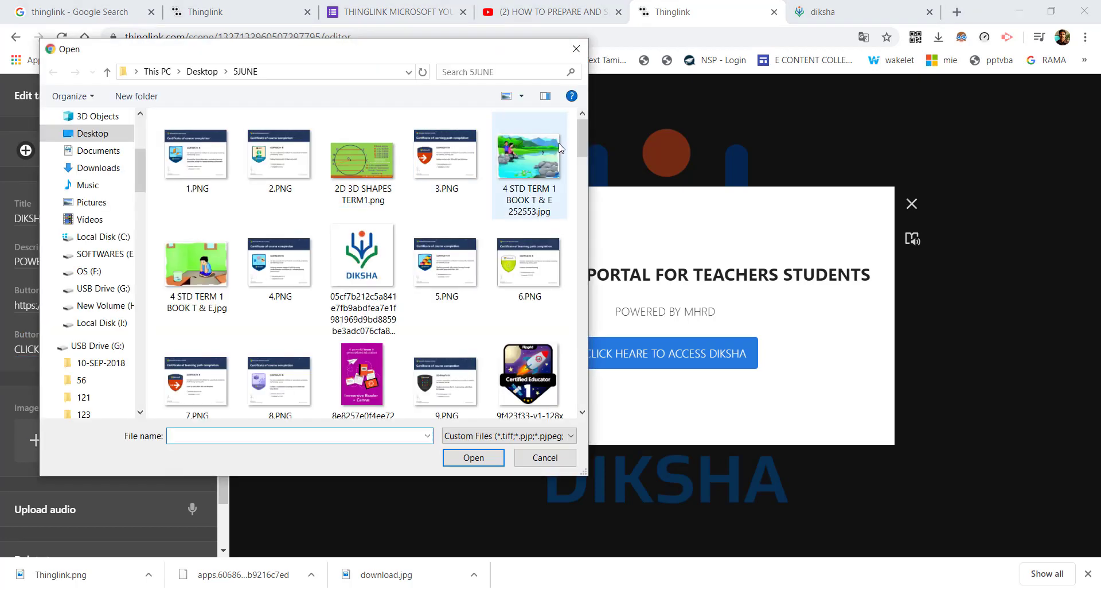
{"action": "left_click_drag", "start_coordinate": [583, 125], "coordinate": [605, 289]}
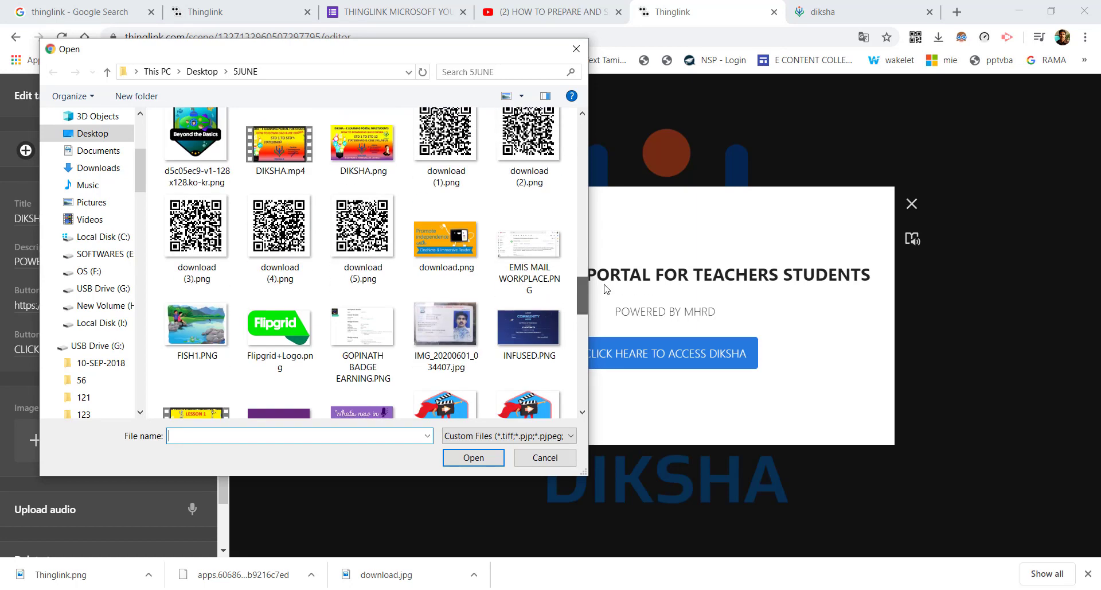
{"action": "left_click", "coordinate": [368, 155]}
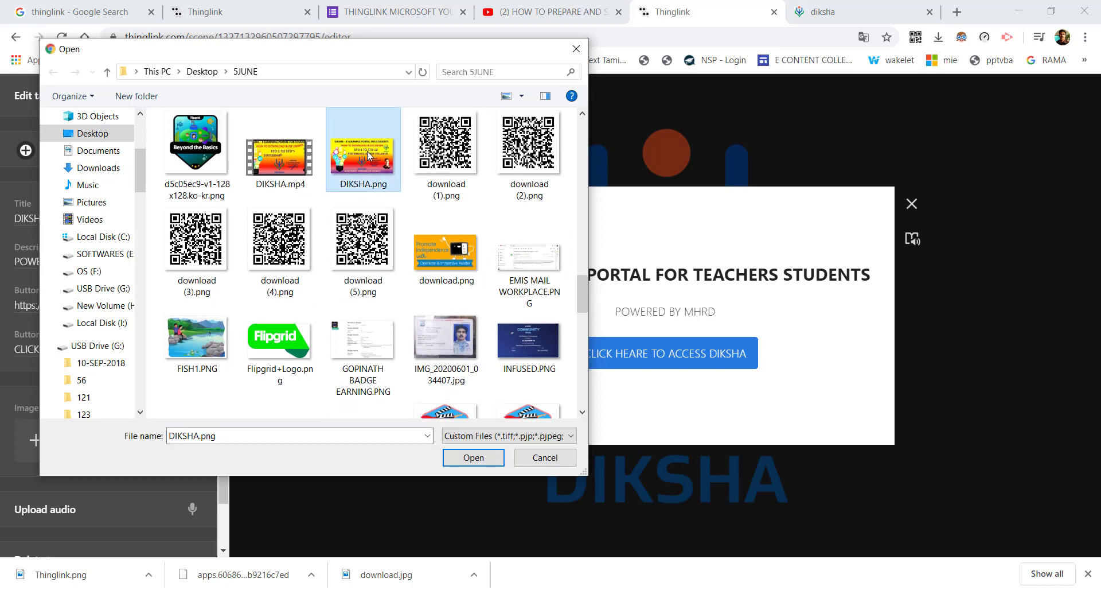
{"action": "left_click", "coordinate": [484, 457]}
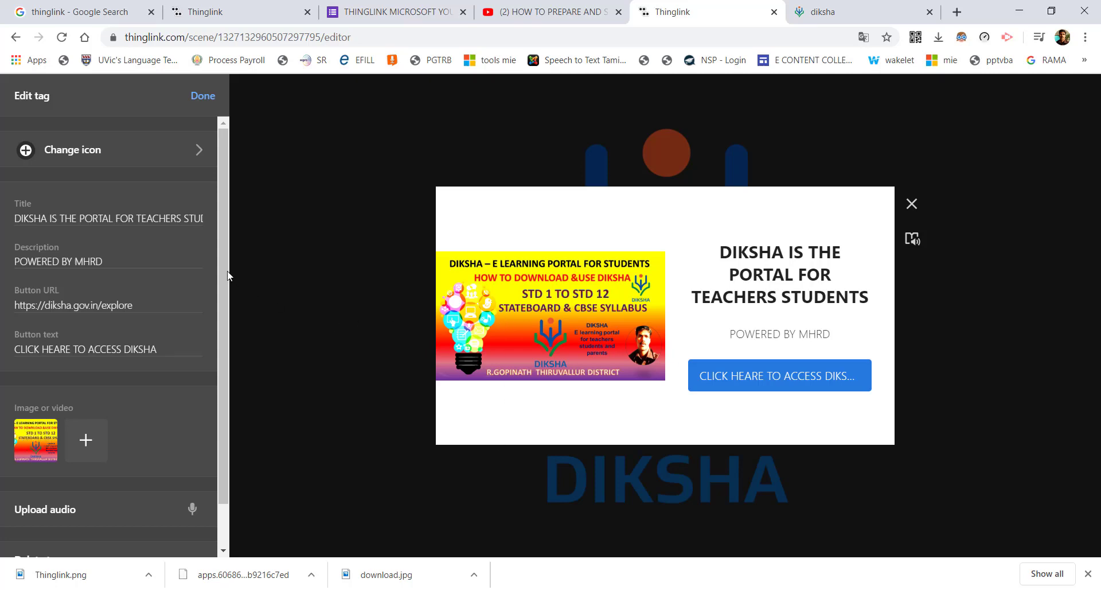
Try to upload Thinking-About-The-Universe.mp3 from the 5JUNE folder as the tag's audio.
{"action": "scroll", "coordinate": [222, 360], "scroll_direction": "down", "scroll_amount": 1}
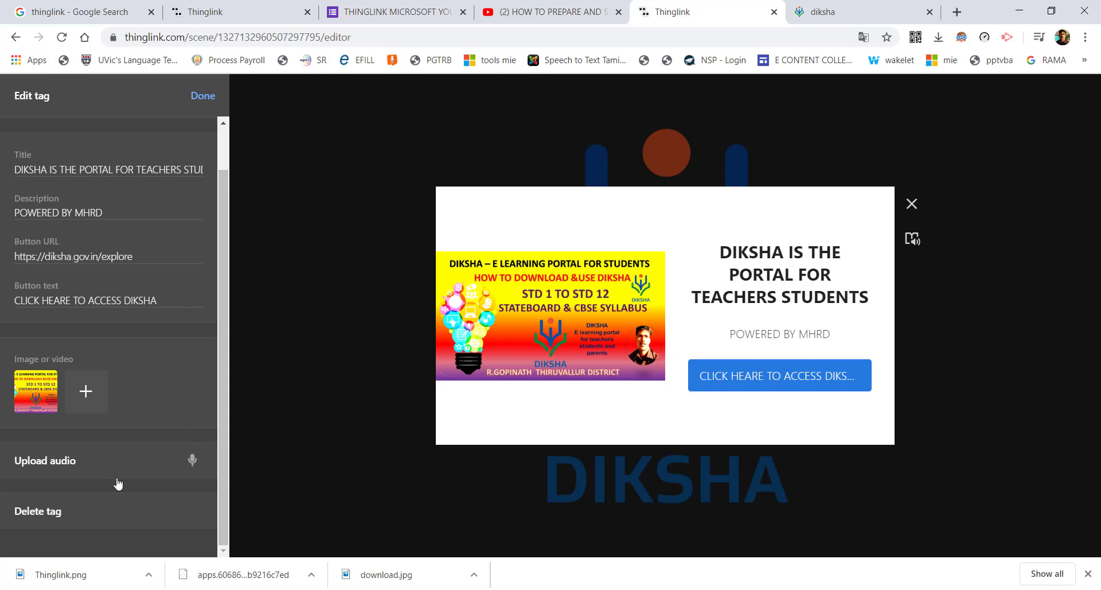
{"action": "left_click", "coordinate": [57, 469]}
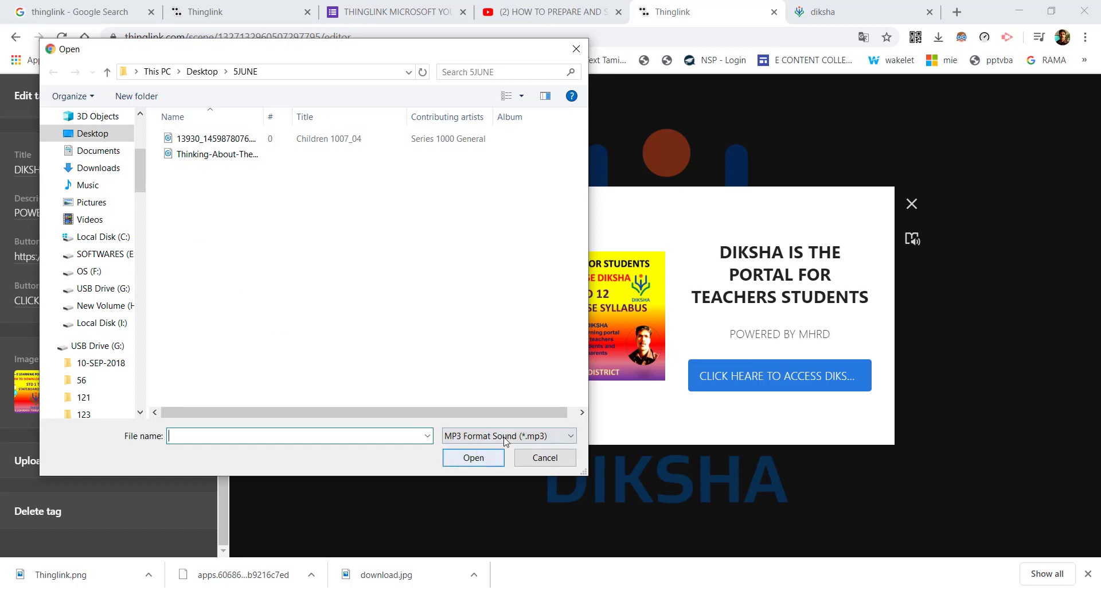
{"action": "left_click", "coordinate": [210, 155]}
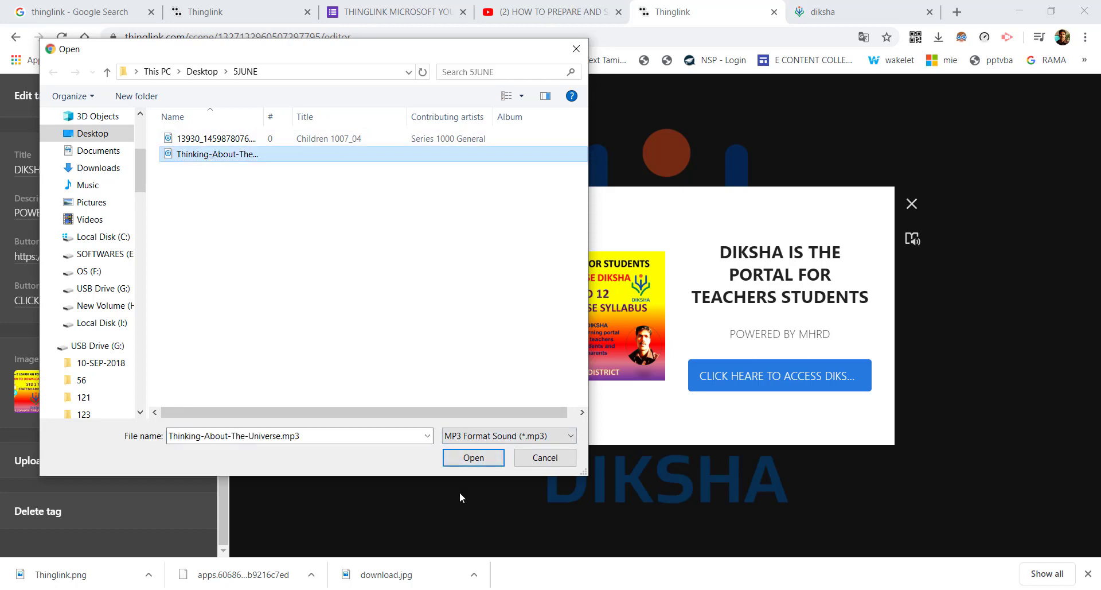
{"action": "left_click", "coordinate": [479, 457]}
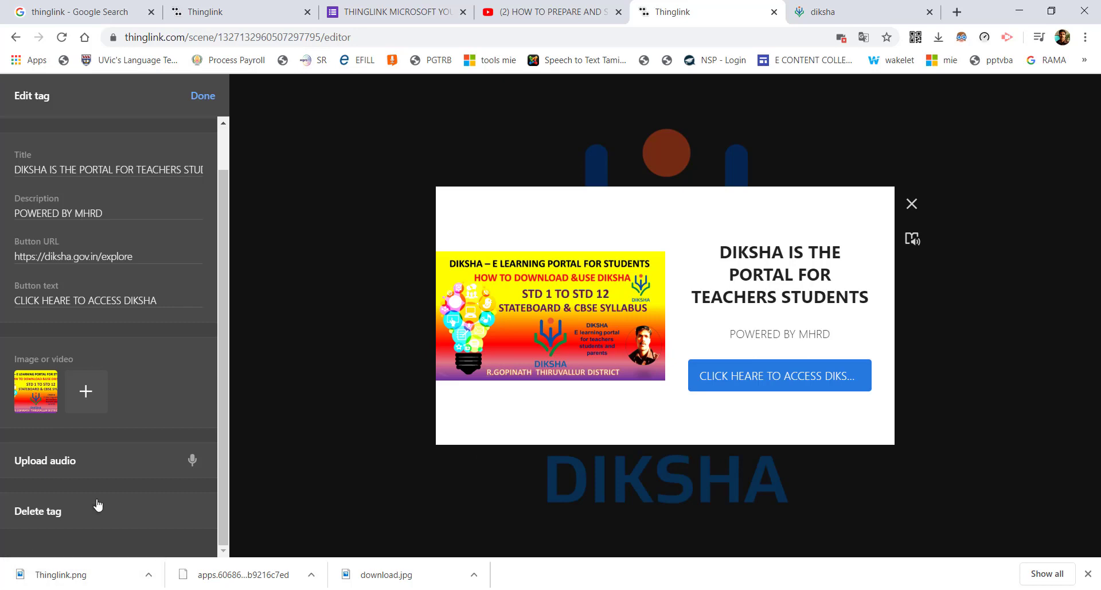
Record a voice clip for the tag, allowing microphone access for the site, and finish editing the tag.
{"action": "left_click", "coordinate": [193, 461]}
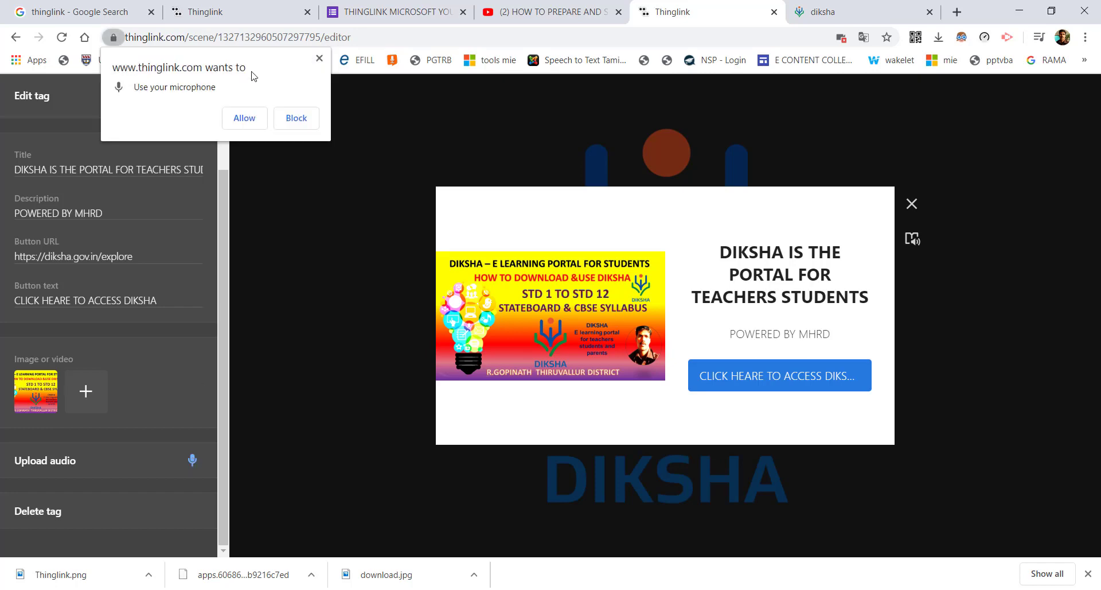
{"action": "left_click", "coordinate": [244, 119]}
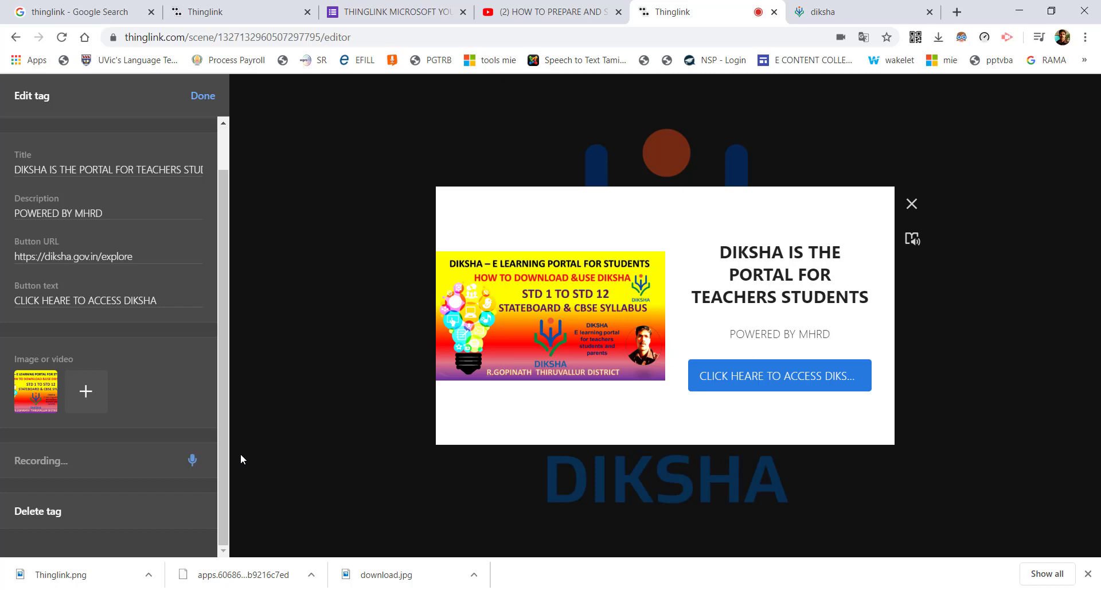
{"action": "left_click", "coordinate": [192, 463]}
{"action": "left_click", "coordinate": [201, 96]}
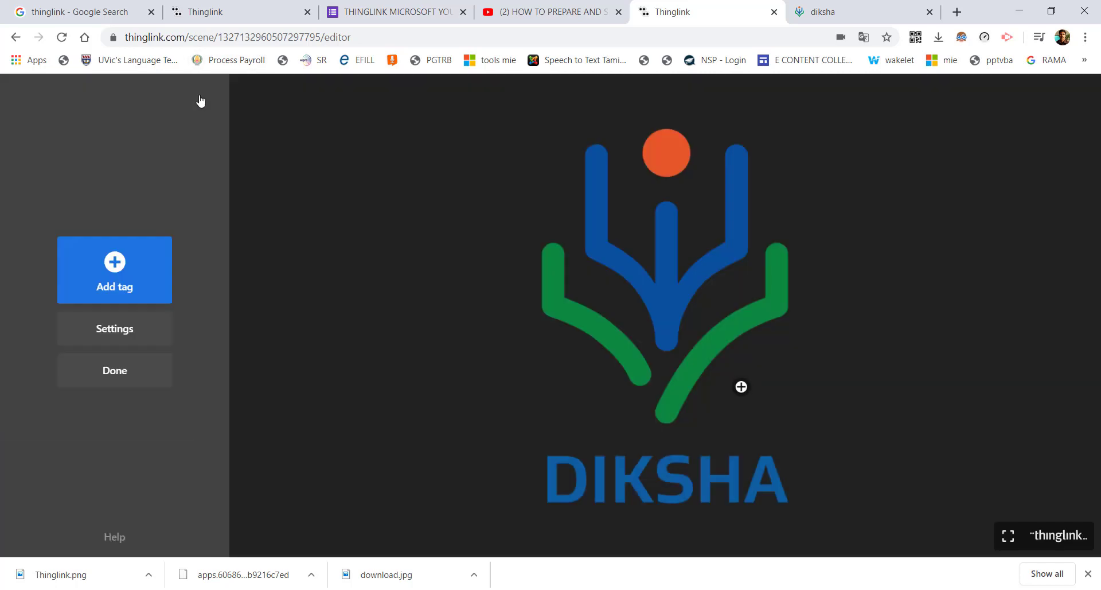
Reopen the tag beneath the logo's right green branch and open its icon choices.
{"action": "left_click", "coordinate": [740, 388]}
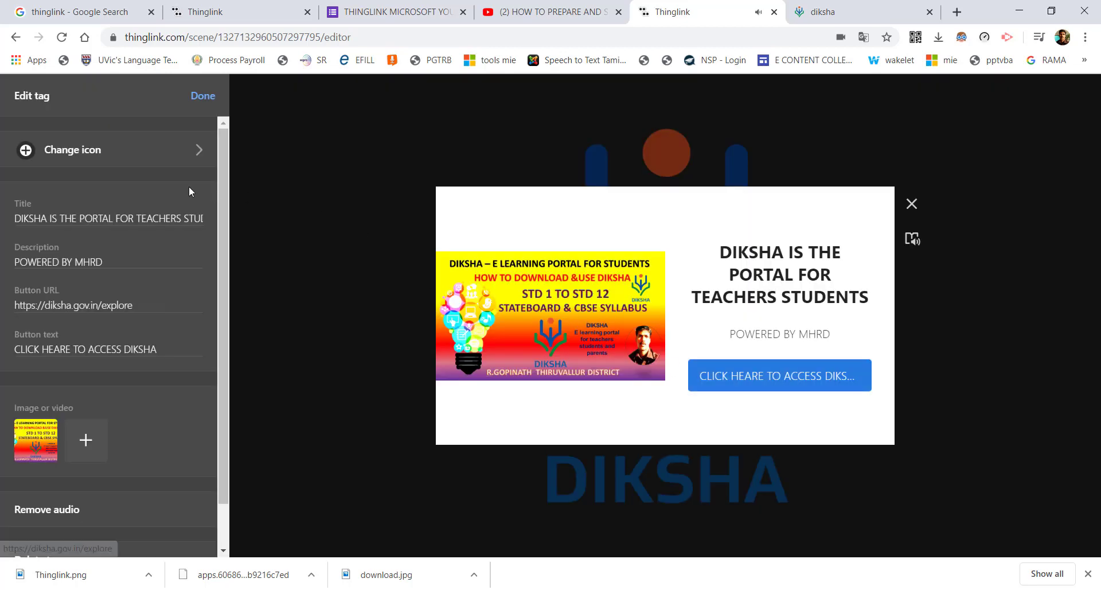
{"action": "left_click", "coordinate": [125, 165]}
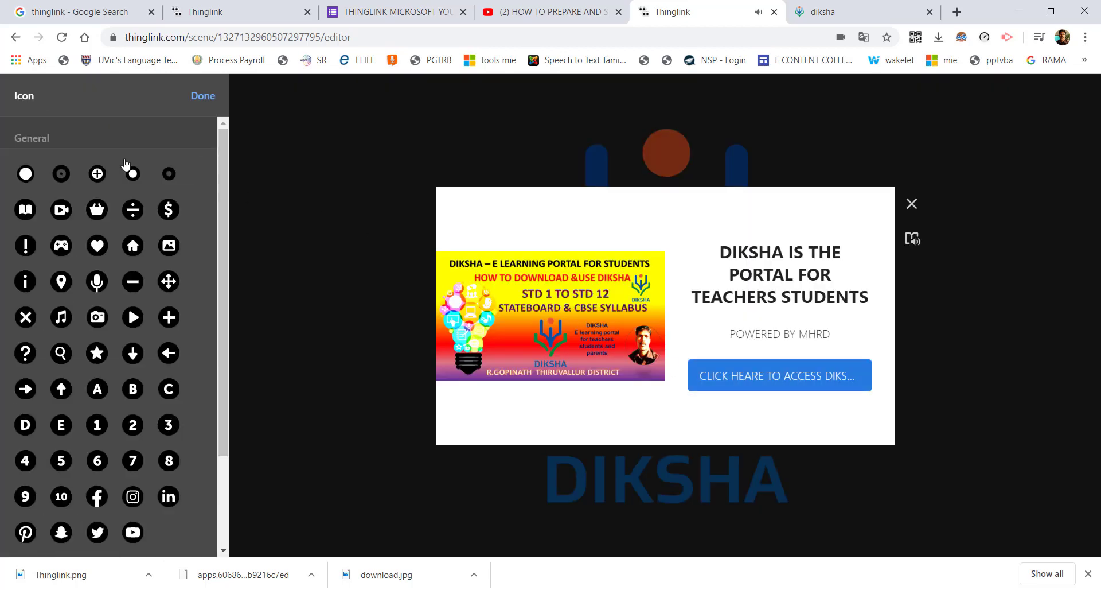